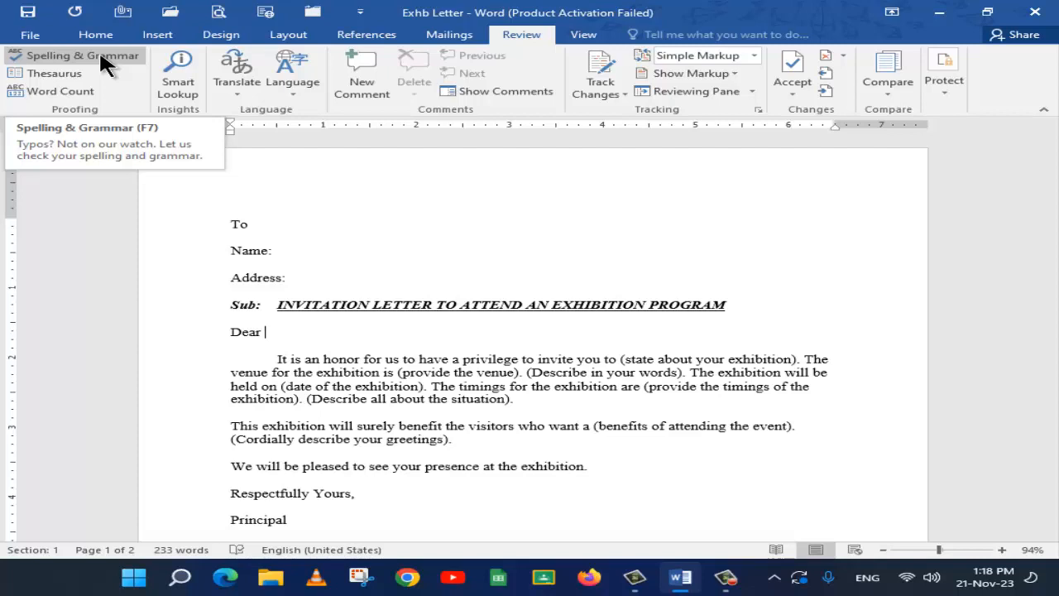
Introduce typos in the first body paragraph, shortening "invite" to "ivite" and the first "exhibition" to "exhiition"
{"action": "left_click", "coordinate": [551, 359]}
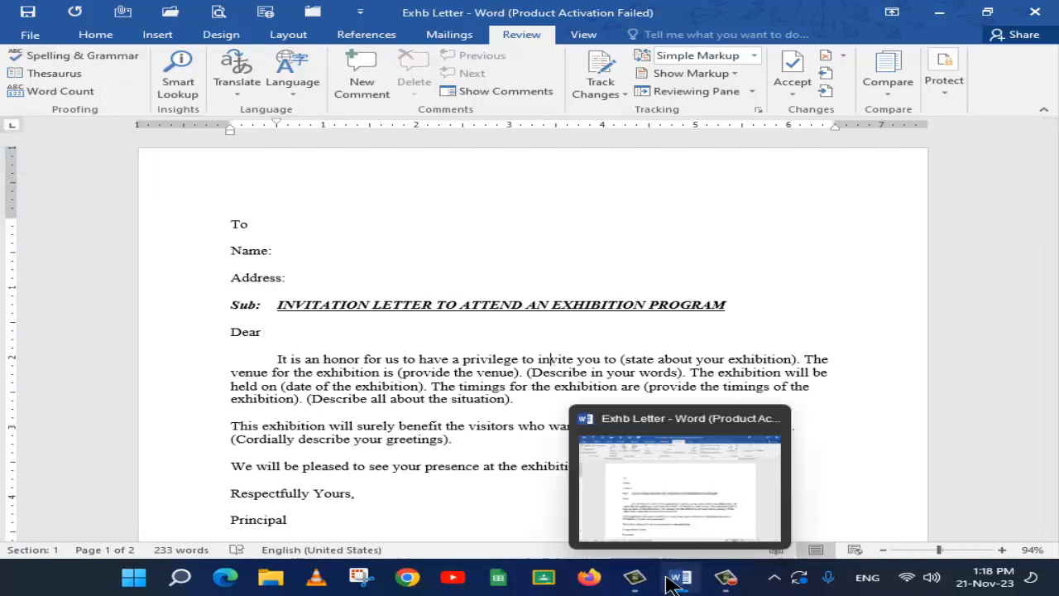
{"action": "key", "text": "BackSpace"}
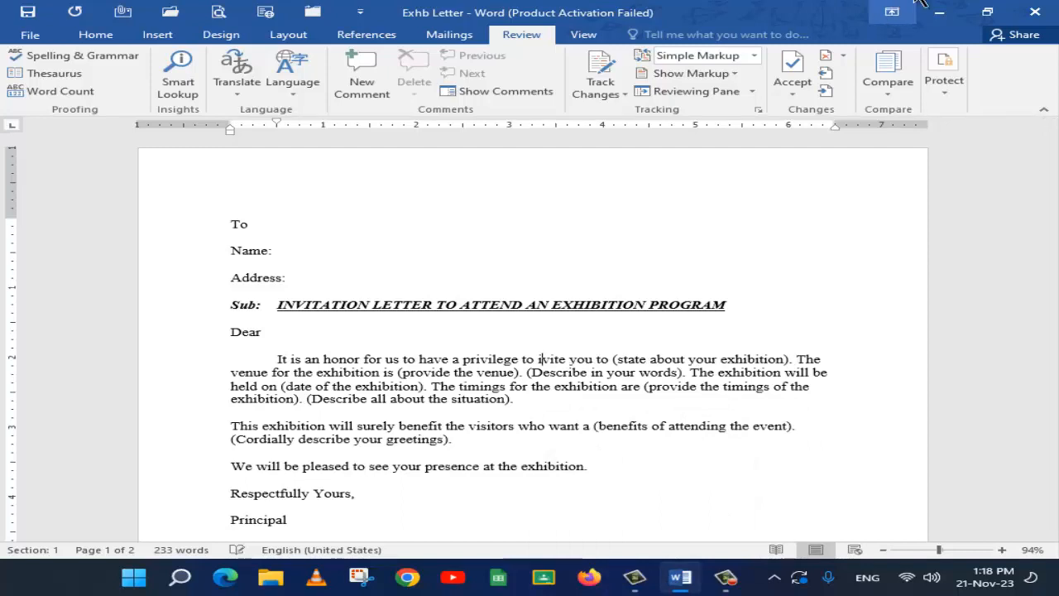
{"action": "left_click", "coordinate": [353, 373]}
{"action": "key", "text": "BackSpace"}
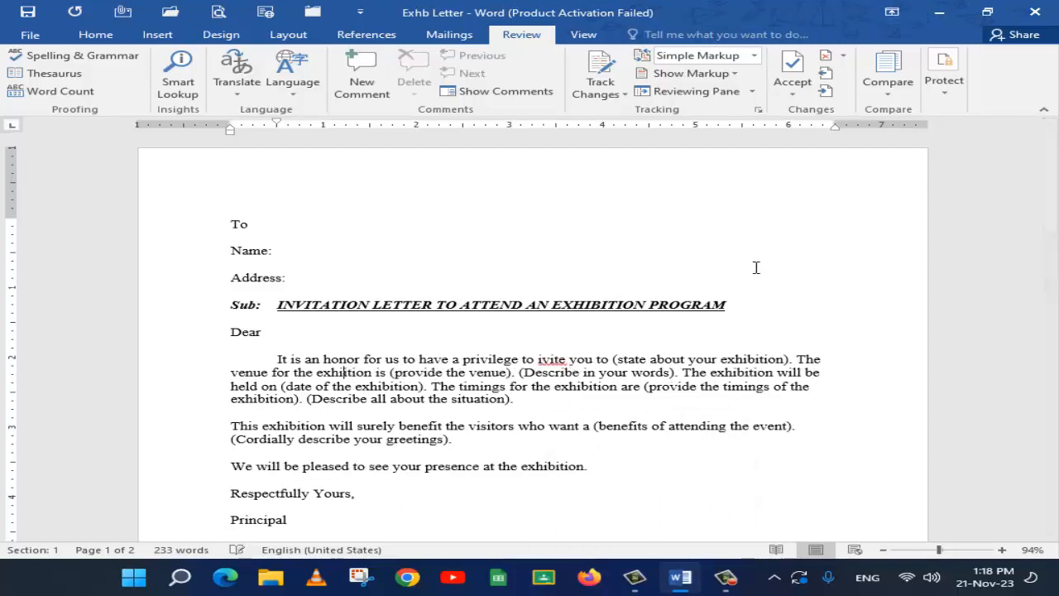
{"action": "left_click", "coordinate": [567, 370]}
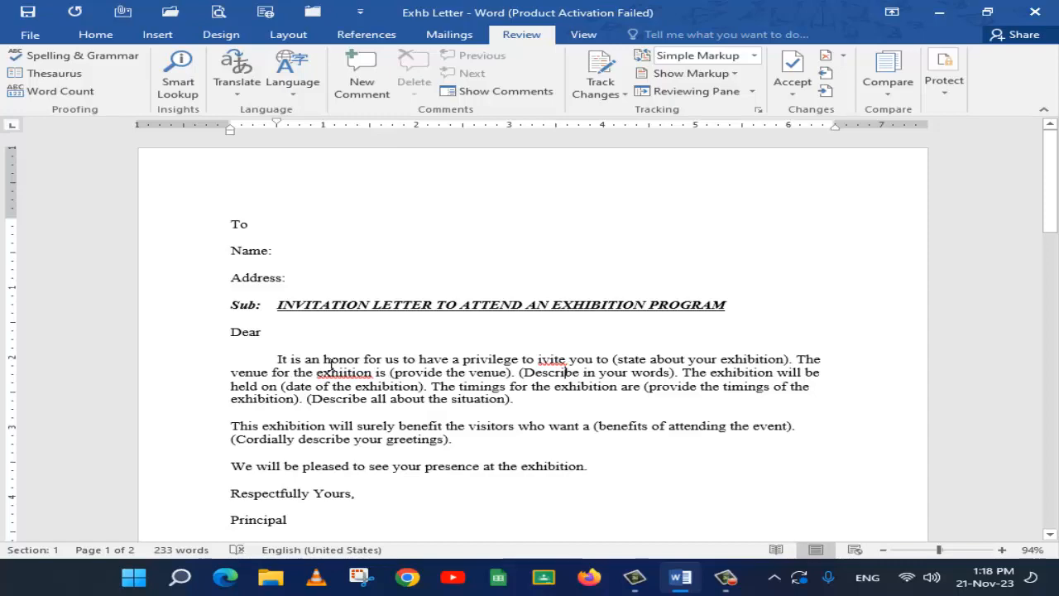
Delete the entire second letter below the signature, from "Another Format, [Email Format]" through its contact info line
{"action": "scroll", "coordinate": [331, 364], "scroll_direction": "down", "scroll_amount": 5}
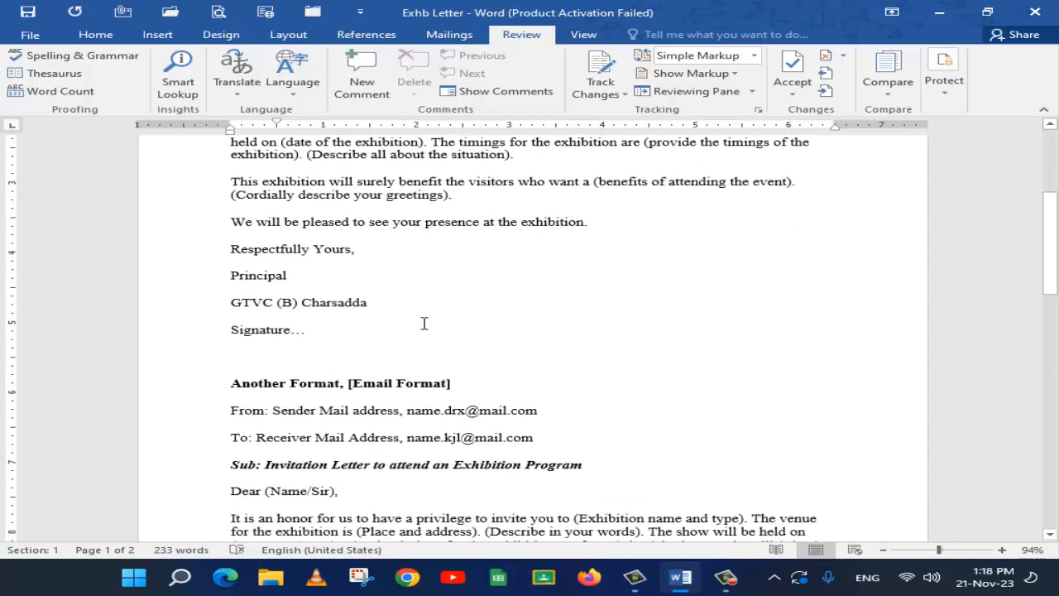
{"action": "scroll", "coordinate": [424, 323], "scroll_direction": "up", "scroll_amount": 2}
{"action": "scroll", "coordinate": [424, 323], "scroll_direction": "down", "scroll_amount": 3}
{"action": "left_click", "coordinate": [221, 308]}
{"action": "left_click", "coordinate": [670, 523], "text": "shift"}
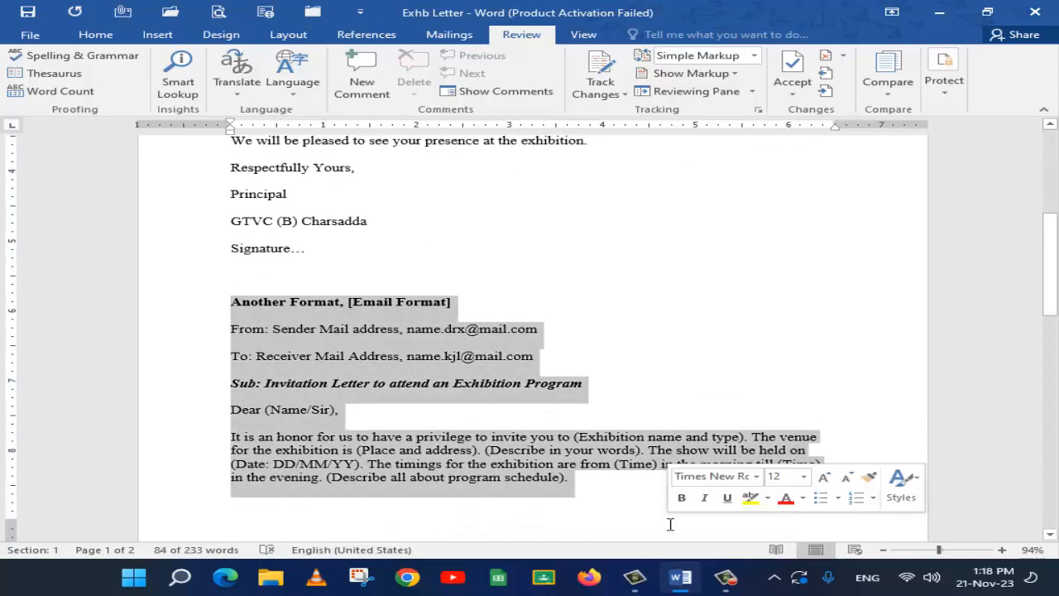
{"action": "key", "text": "Delete"}
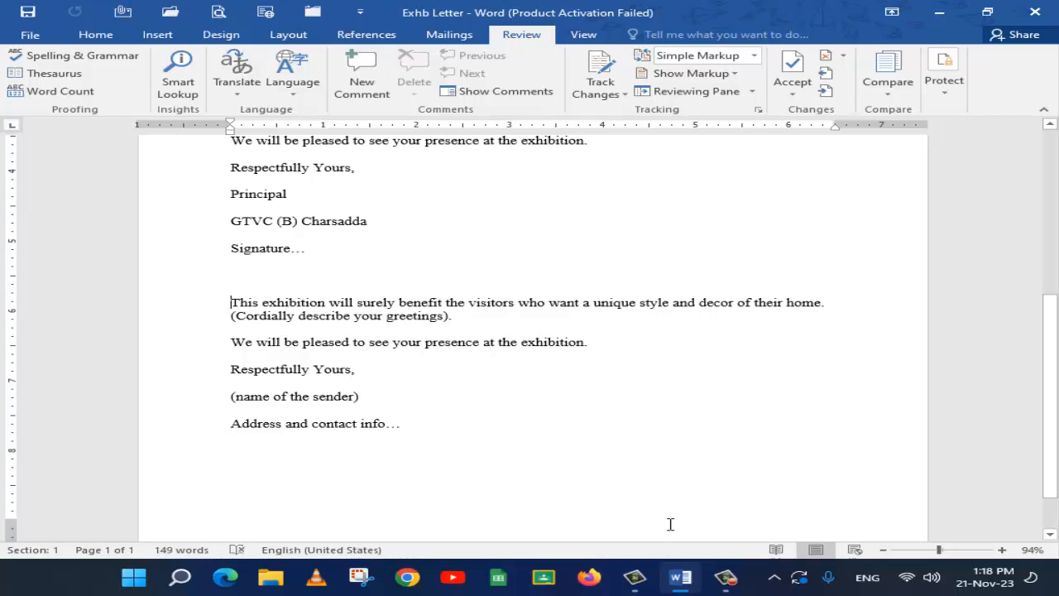
{"action": "key", "text": "shift+Down"}
{"action": "key", "text": "shift+Down"}
{"action": "key", "text": "shift+Down"}
{"action": "key", "text": "shift+Down"}
{"action": "key", "text": "shift+Down"}
{"action": "key", "text": "shift+Down"}
{"action": "key", "text": "Delete"}
Write "This is a apple." and "She go to school." on separate lines below the signature
{"action": "type", "text": "This is "}
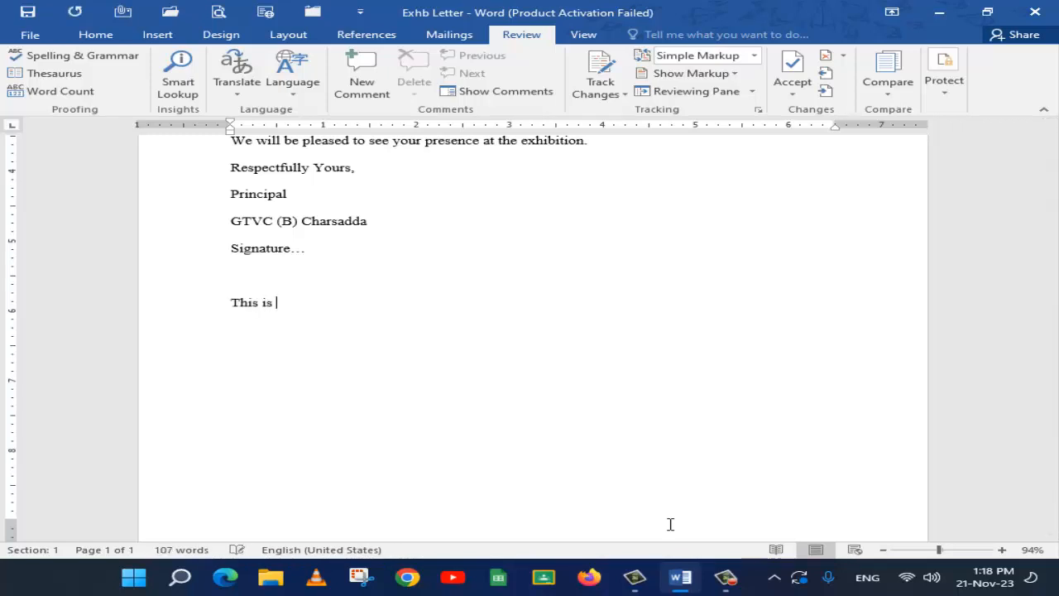
{"action": "type", "text": "a apple."}
{"action": "key", "text": "Return"}
{"action": "type", "text": "She go to school."}
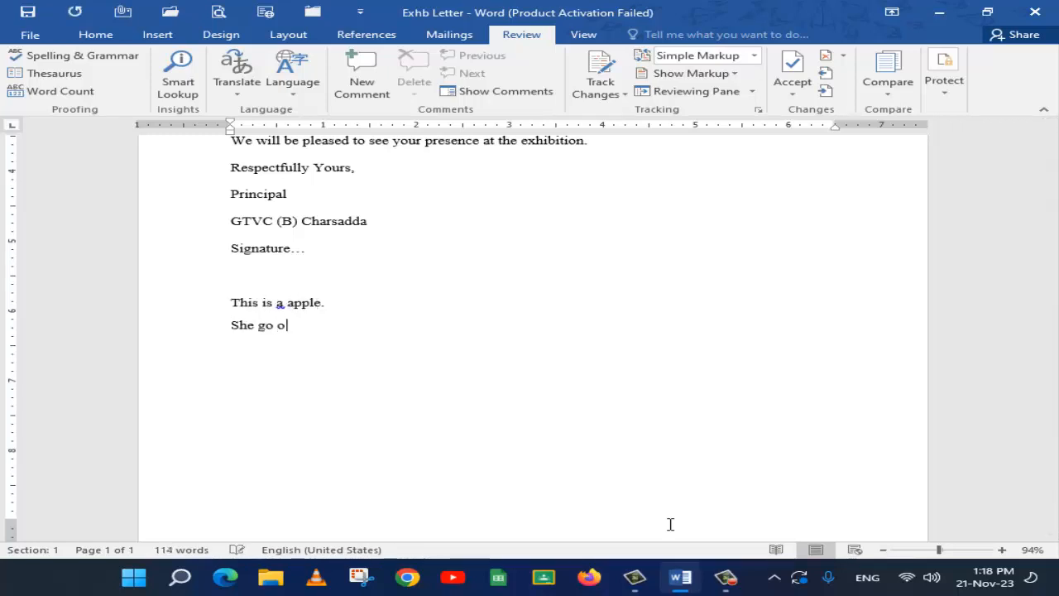
{"action": "key", "text": "Return"}
Run the spelling and grammar check, changing "ivite" to "invite" and "exhiition" to "exhibition"
{"action": "scroll", "coordinate": [252, 378], "scroll_direction": "up", "scroll_amount": 7, "text": "ctrl"}
{"action": "scroll", "coordinate": [253, 378], "scroll_direction": "up", "scroll_amount": 2, "text": "ctrl"}
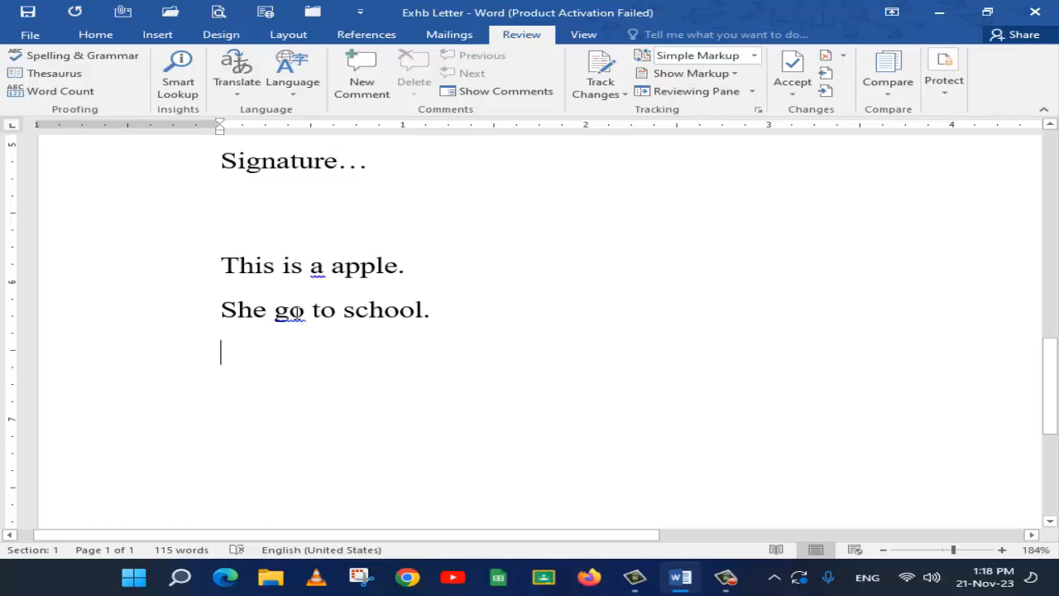
{"action": "scroll", "coordinate": [298, 323], "scroll_direction": "up", "scroll_amount": 10}
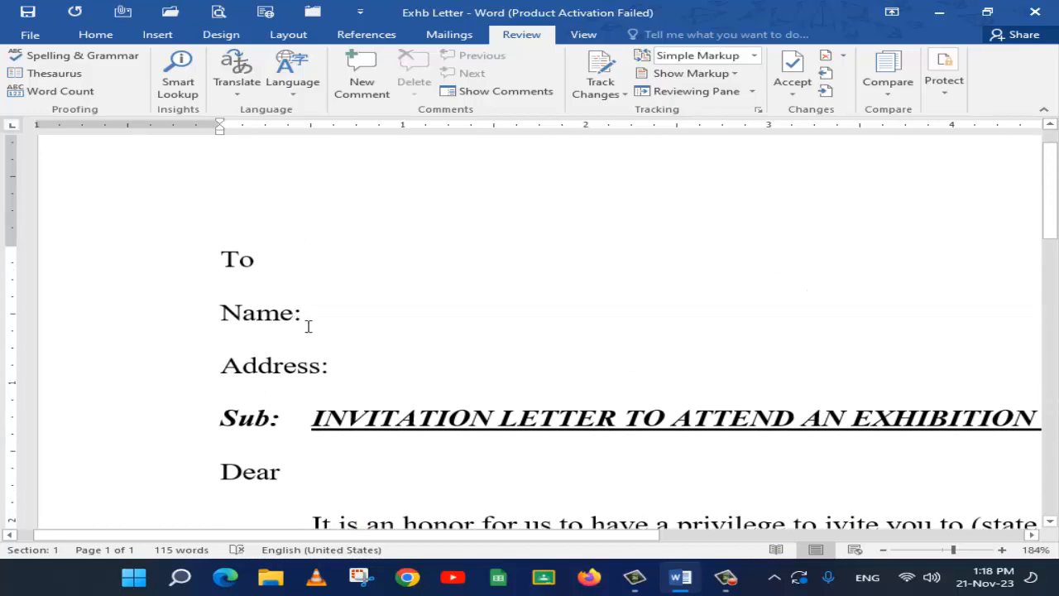
{"action": "scroll", "coordinate": [671, 402], "scroll_direction": "down", "scroll_amount": 4}
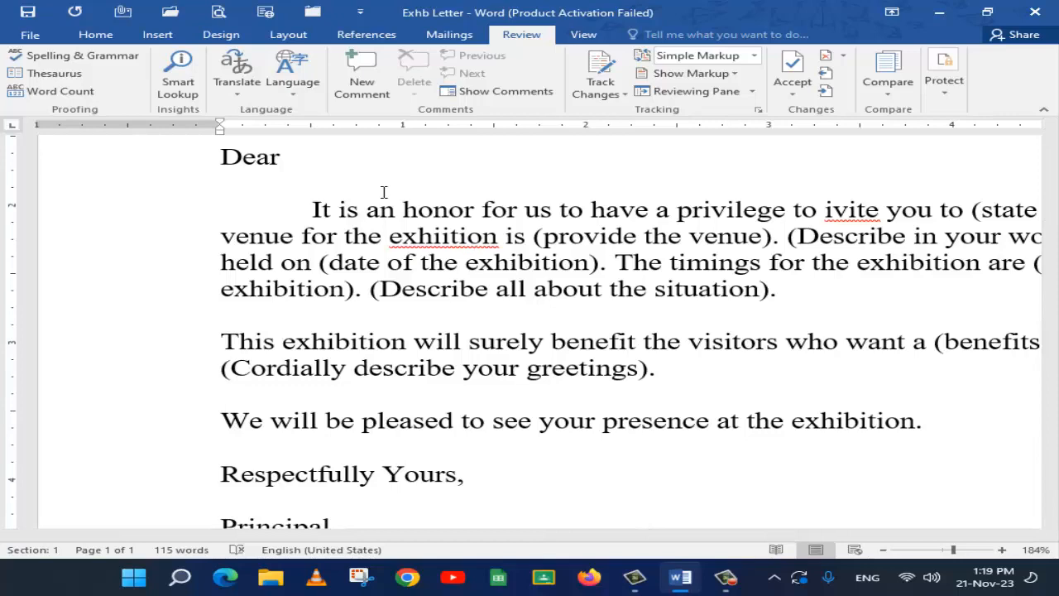
{"action": "left_click", "coordinate": [104, 57]}
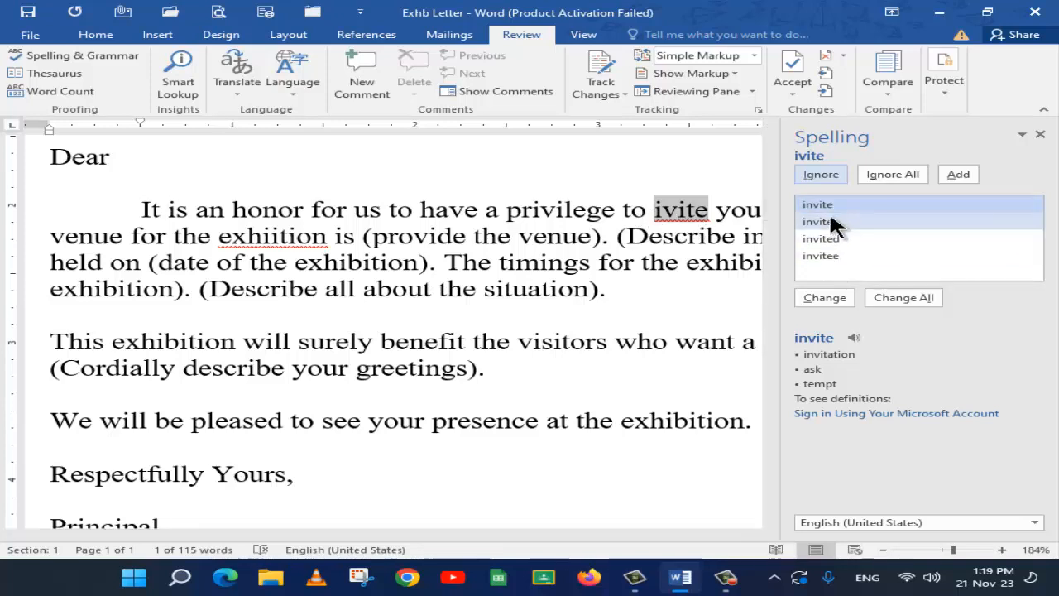
{"action": "left_click", "coordinate": [814, 298]}
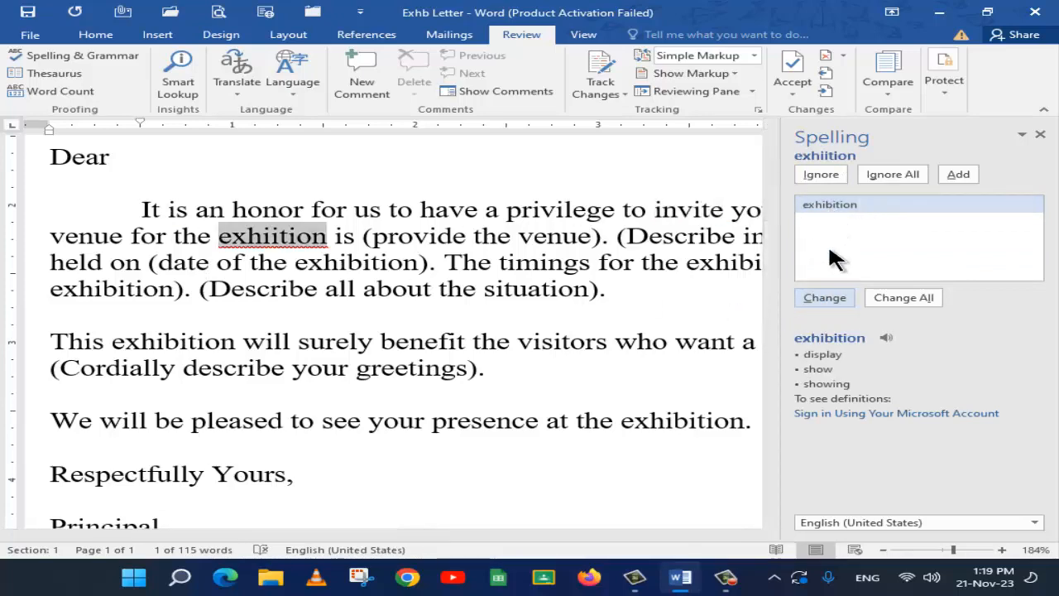
{"action": "left_click", "coordinate": [826, 297]}
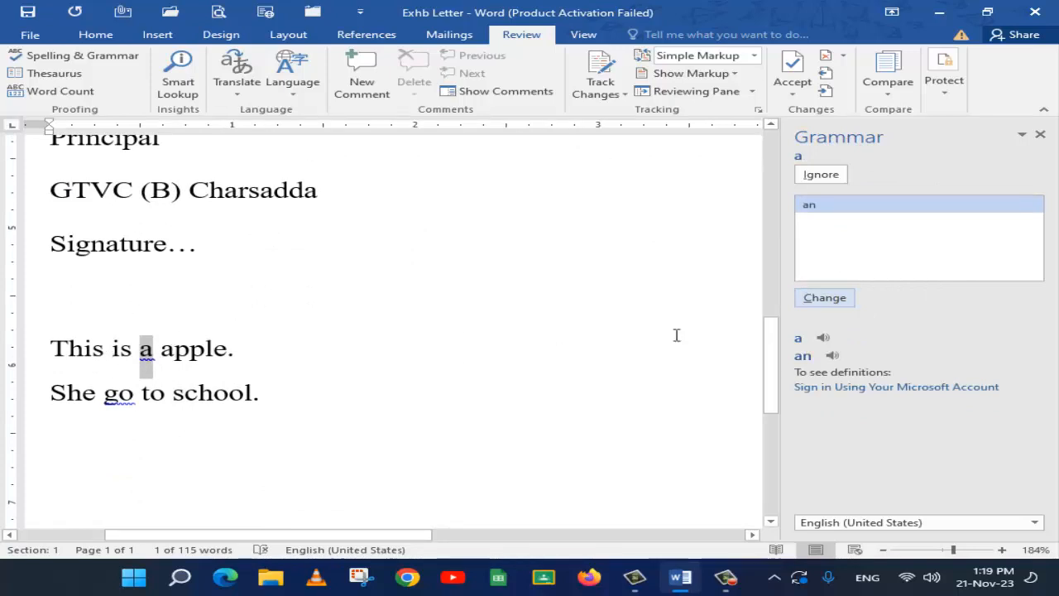
Accept the grammar corrections "an" before "apple" and "goes" in the school sentence, and finish the check
{"action": "left_click", "coordinate": [825, 298]}
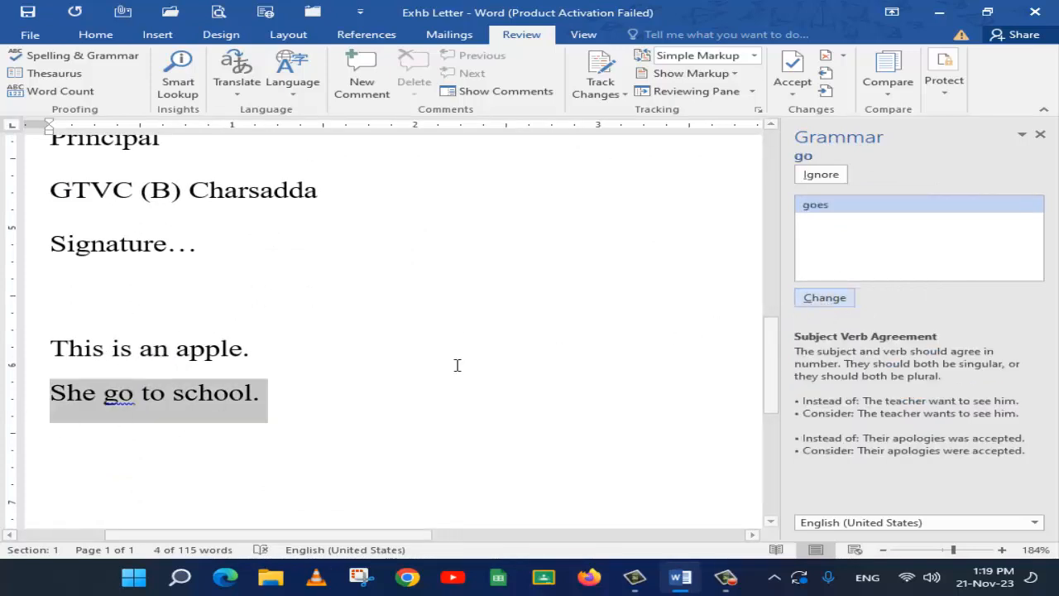
{"action": "left_click", "coordinate": [817, 298]}
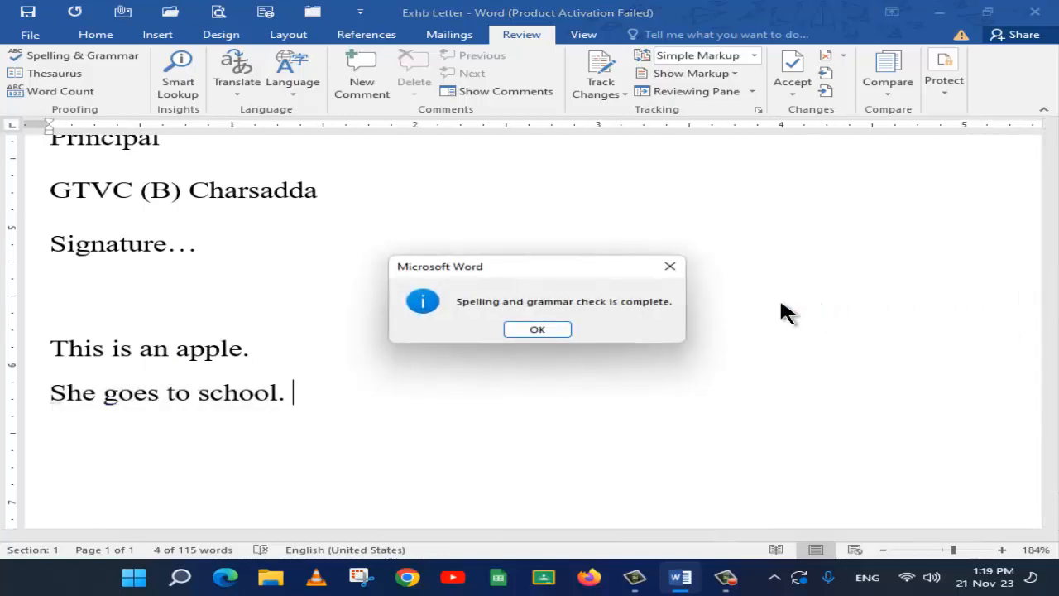
{"action": "left_click", "coordinate": [538, 330]}
Delete the two practice sentences about the apple and the school below the signature
{"action": "scroll", "coordinate": [456, 320], "scroll_direction": "up", "scroll_amount": 5}
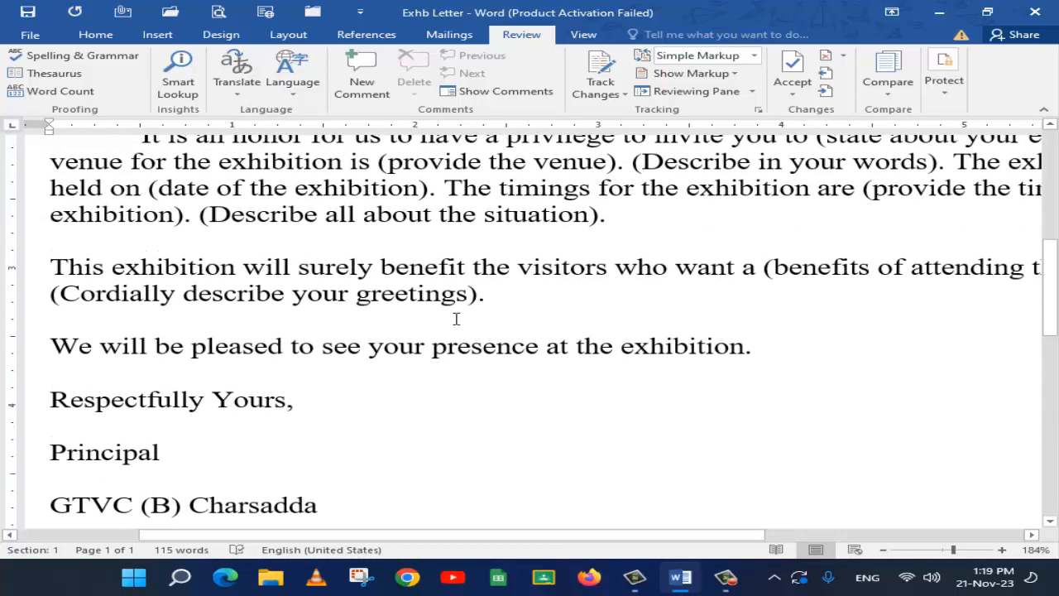
{"action": "scroll", "coordinate": [456, 319], "scroll_direction": "down", "scroll_amount": 5}
{"action": "left_click_drag", "start_coordinate": [290, 393], "coordinate": [69, 351]}
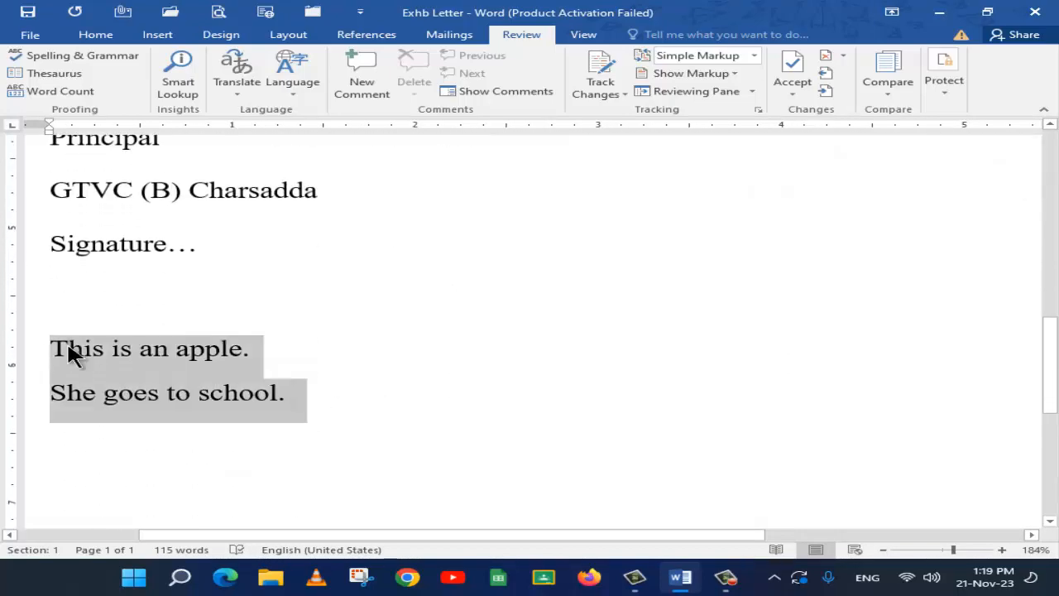
{"action": "key", "text": "Delete"}
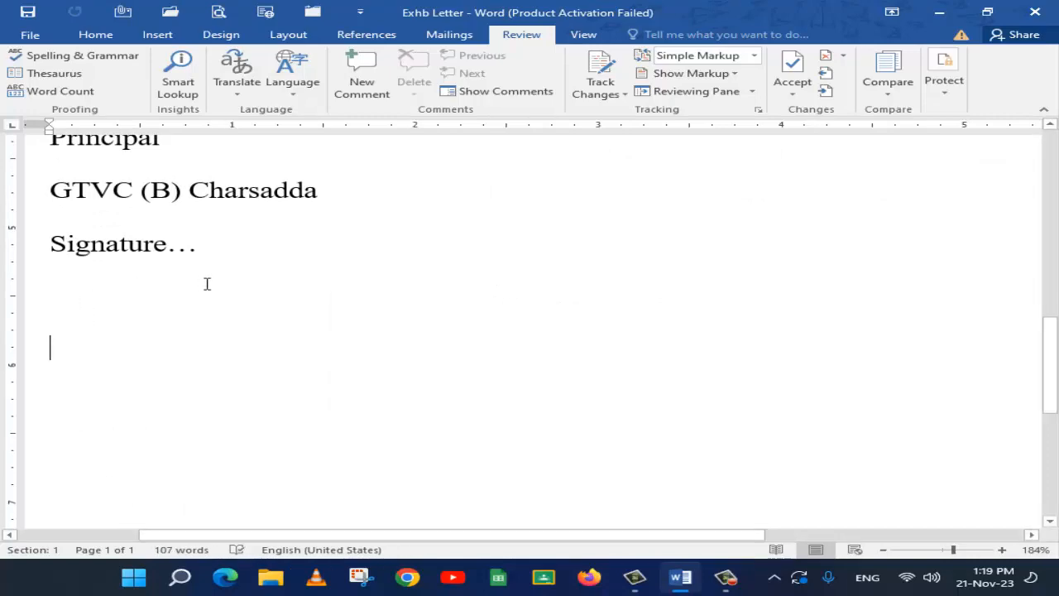
Delete the "To", "Name:" and "Address:" lines at the start of the letter
{"action": "scroll", "coordinate": [205, 283], "scroll_direction": "up", "scroll_amount": 2}
{"action": "scroll", "coordinate": [206, 283], "scroll_direction": "up", "scroll_amount": 7}
{"action": "scroll", "coordinate": [206, 283], "scroll_direction": "down", "scroll_amount": 8}
{"action": "left_click_drag", "start_coordinate": [177, 295], "coordinate": [178, 252]}
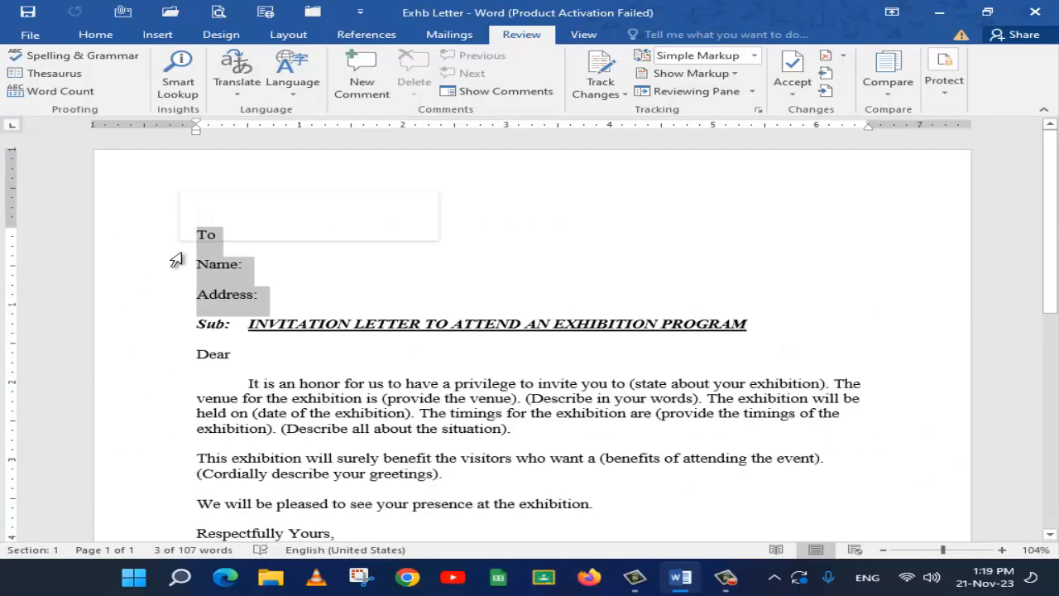
{"action": "key", "text": "Delete"}
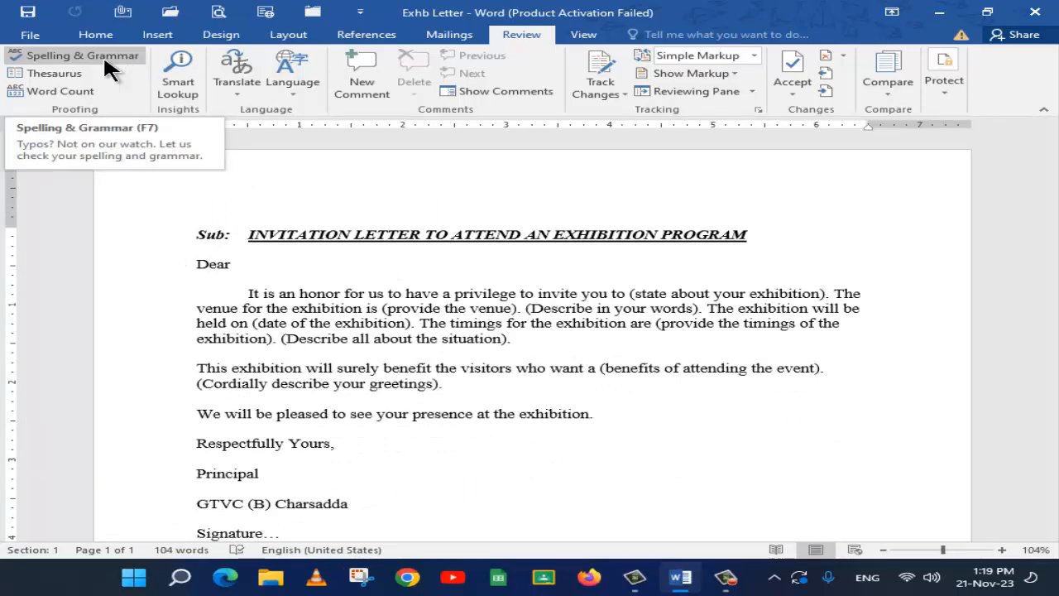
Look up "Sub" and the first paragraph's word "privilege" in the Thesaurus
{"action": "left_click", "coordinate": [74, 72]}
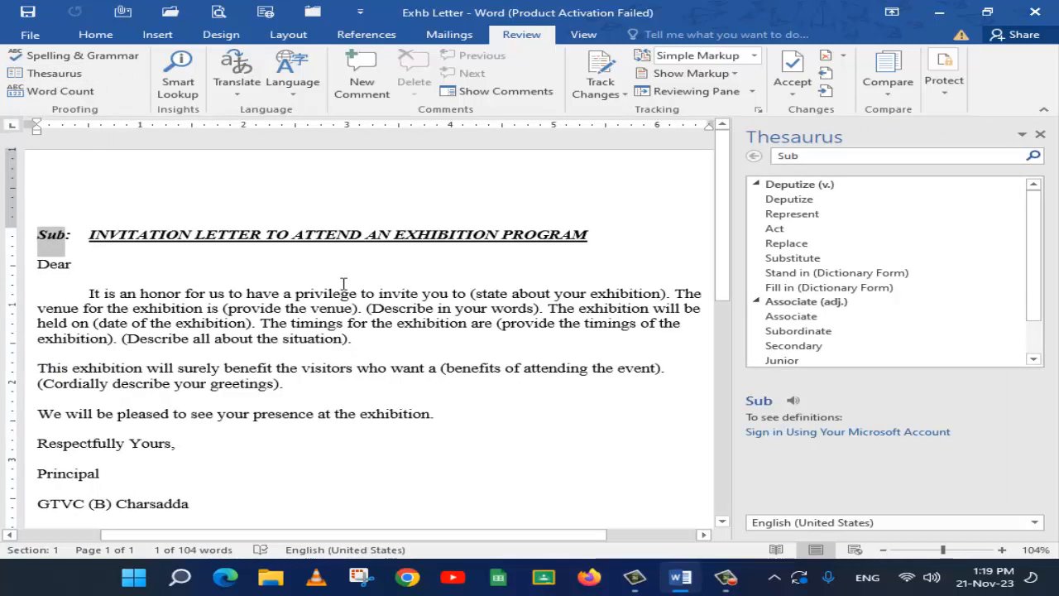
{"action": "double_click", "coordinate": [219, 234]}
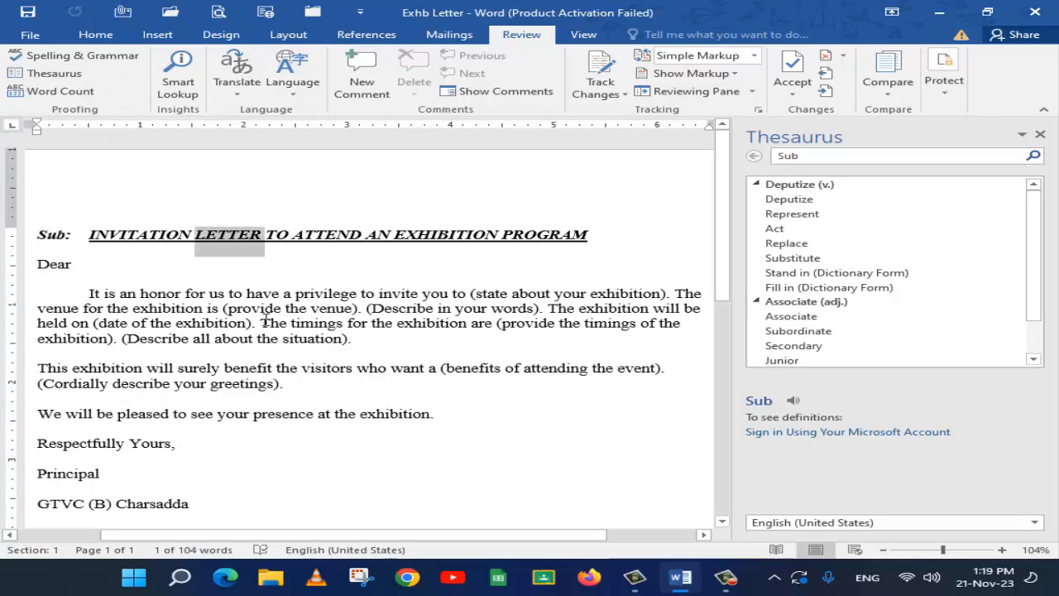
{"action": "left_click", "coordinate": [324, 293]}
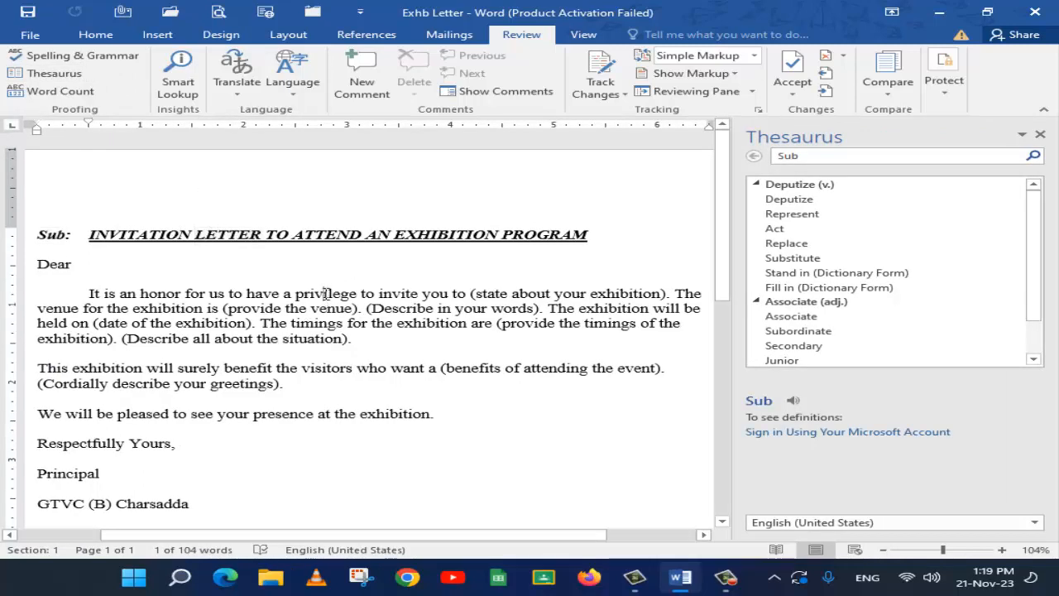
{"action": "double_click", "coordinate": [324, 293]}
{"action": "left_click", "coordinate": [40, 72]}
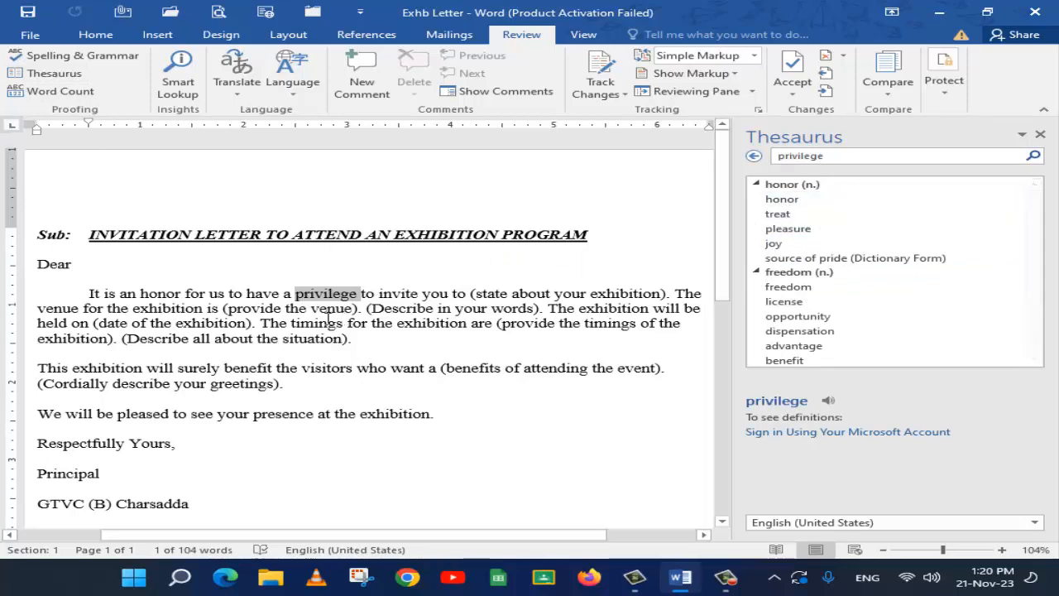
View the synonym suggestions for "privilege" directly in the letter, and close the Thesaurus
{"action": "right_click", "coordinate": [307, 297]}
{"action": "mouse_move", "coordinate": [364, 440]}
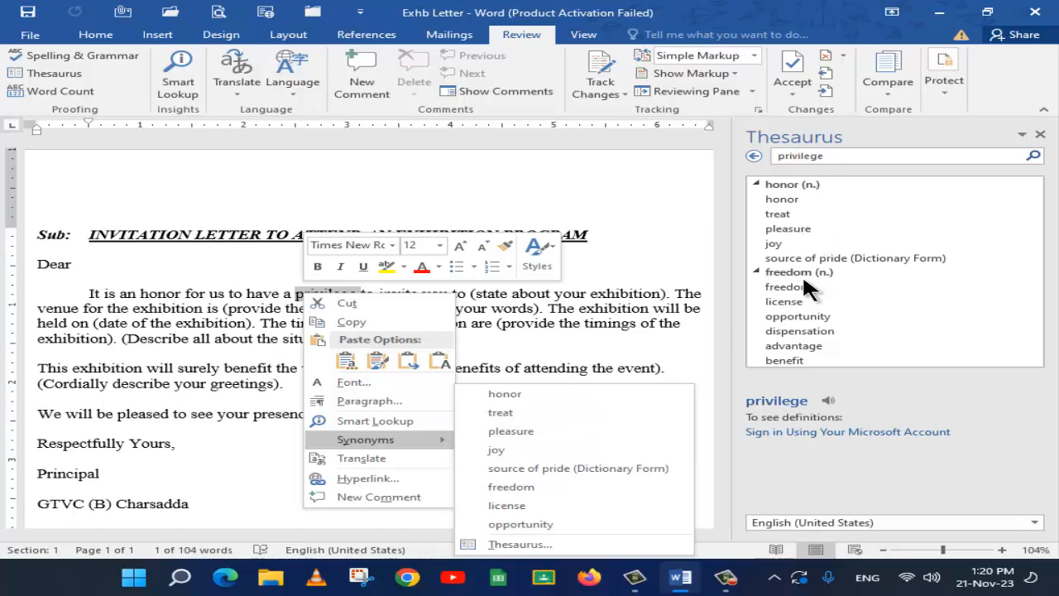
{"action": "left_click", "coordinate": [515, 192]}
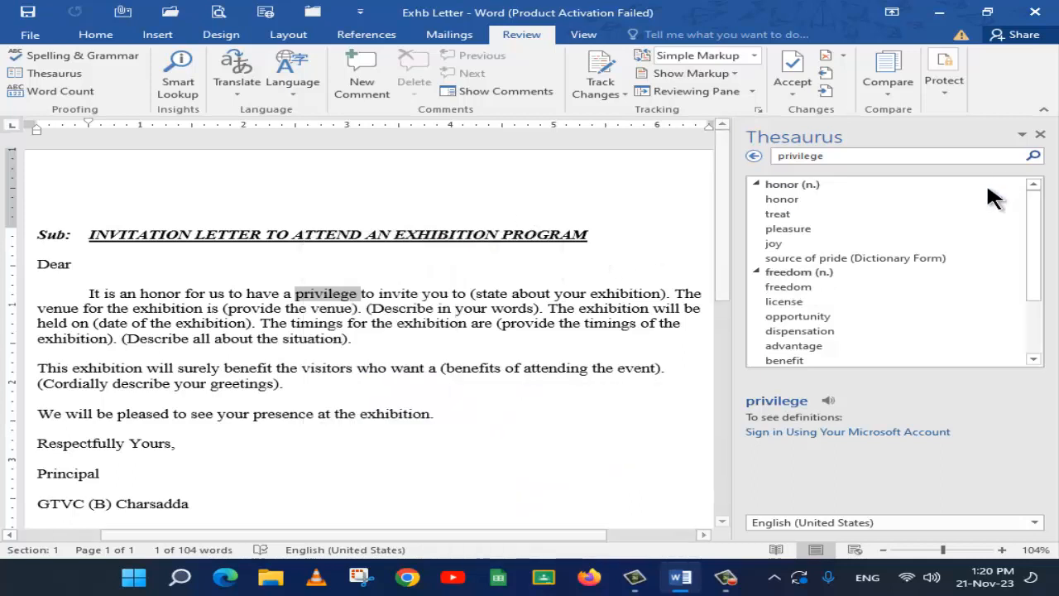
{"action": "left_click", "coordinate": [1040, 134]}
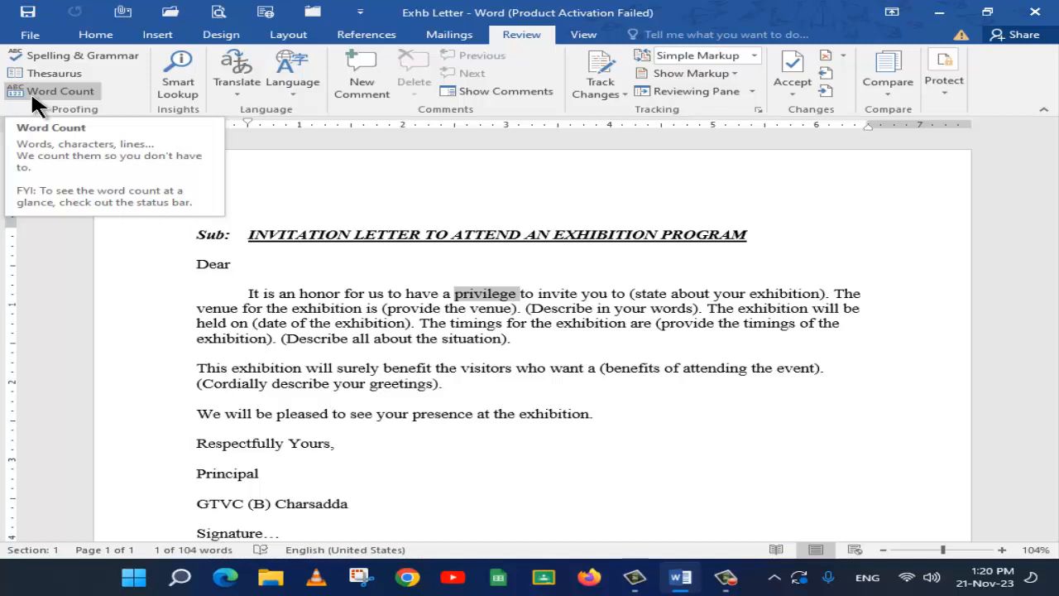
Check the word count statistics of the selected word "privilege", keeping the selection uncovered, and close them
{"action": "left_click", "coordinate": [30, 90]}
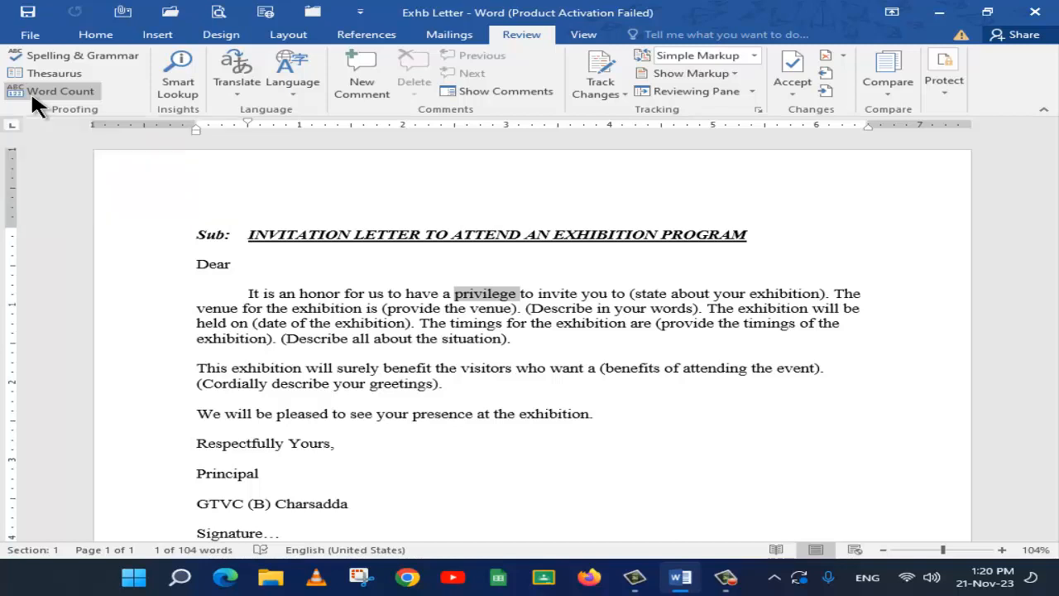
{"action": "left_click_drag", "start_coordinate": [390, 180], "coordinate": [420, 170]}
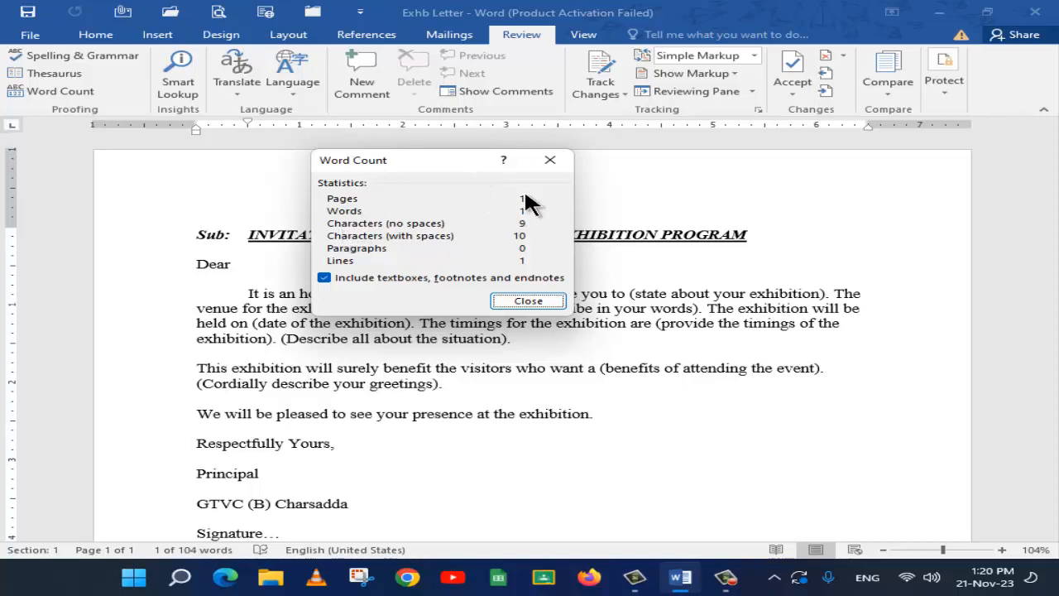
{"action": "left_click_drag", "start_coordinate": [463, 162], "coordinate": [690, 190]}
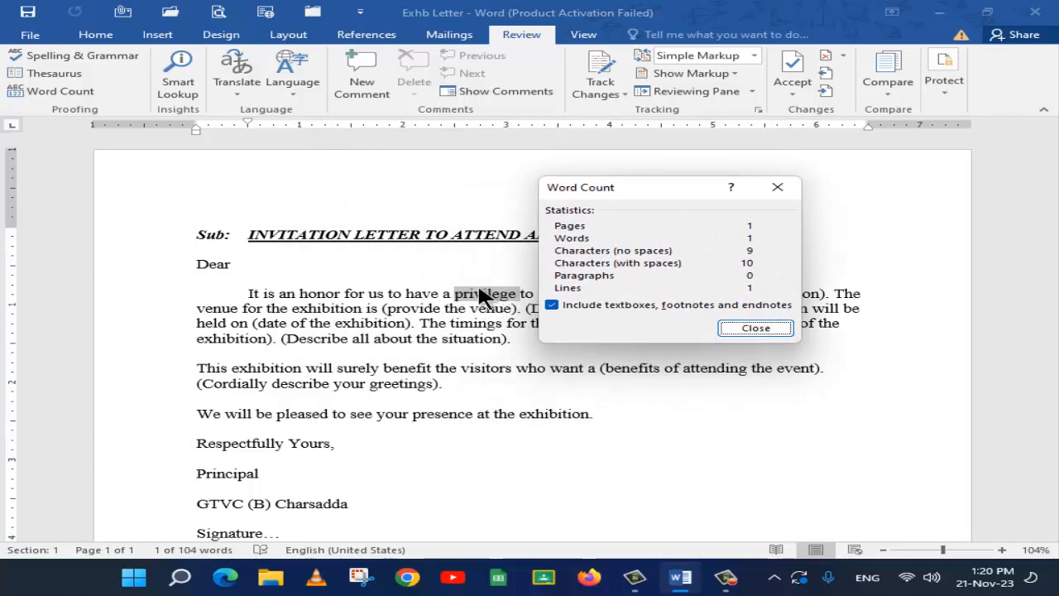
{"action": "left_click", "coordinate": [775, 330]}
Check the word count statistics of the whole letter with nothing selected, and close them
{"action": "left_click", "coordinate": [286, 272]}
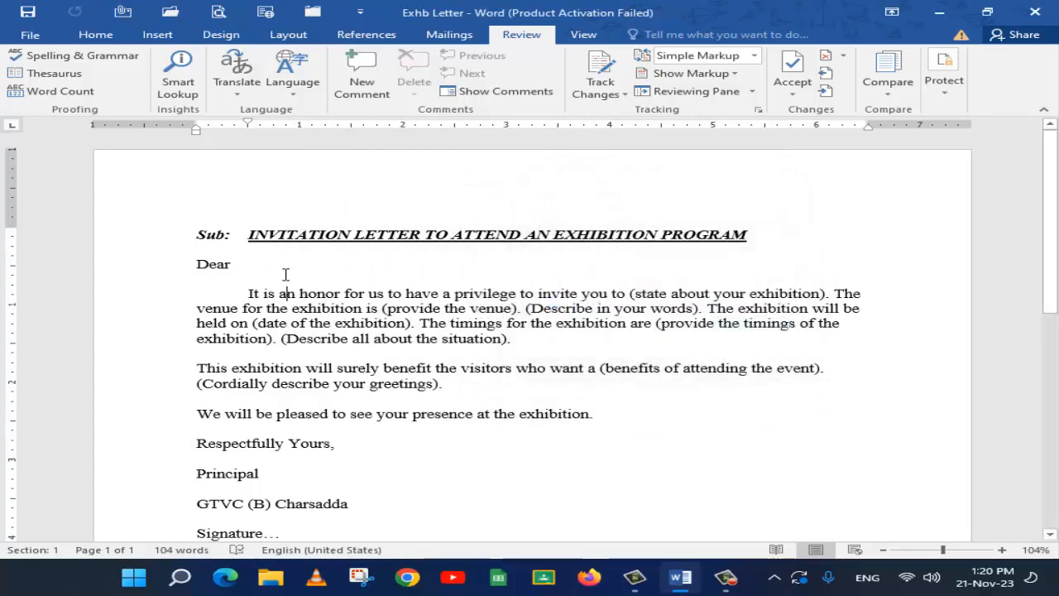
{"action": "left_click", "coordinate": [58, 91]}
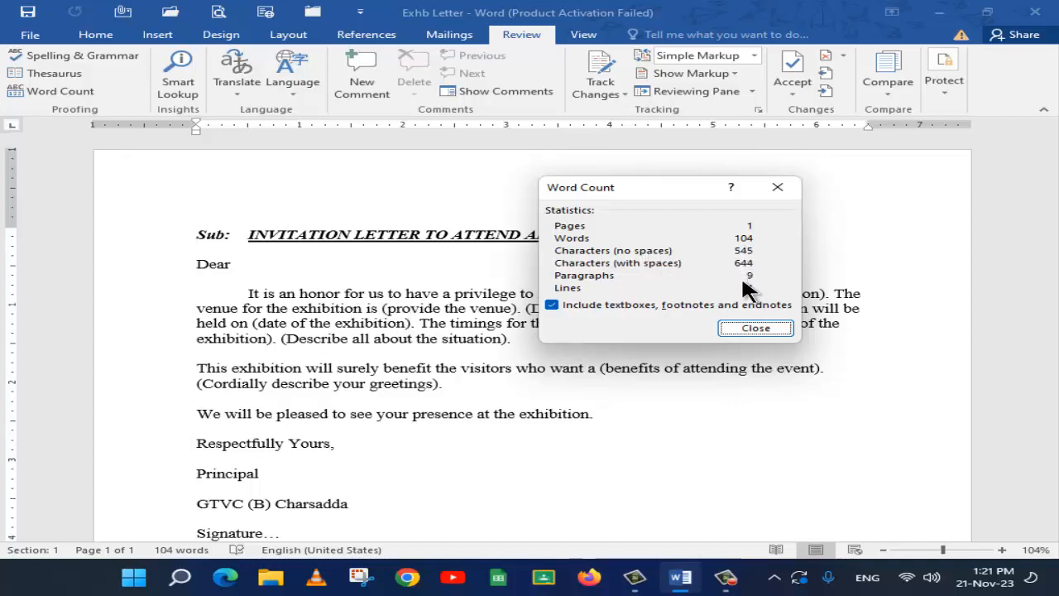
{"action": "left_click", "coordinate": [756, 328]}
Look up the word "exhibition" from the first paragraph with Smart Lookup
{"action": "left_click", "coordinate": [178, 81]}
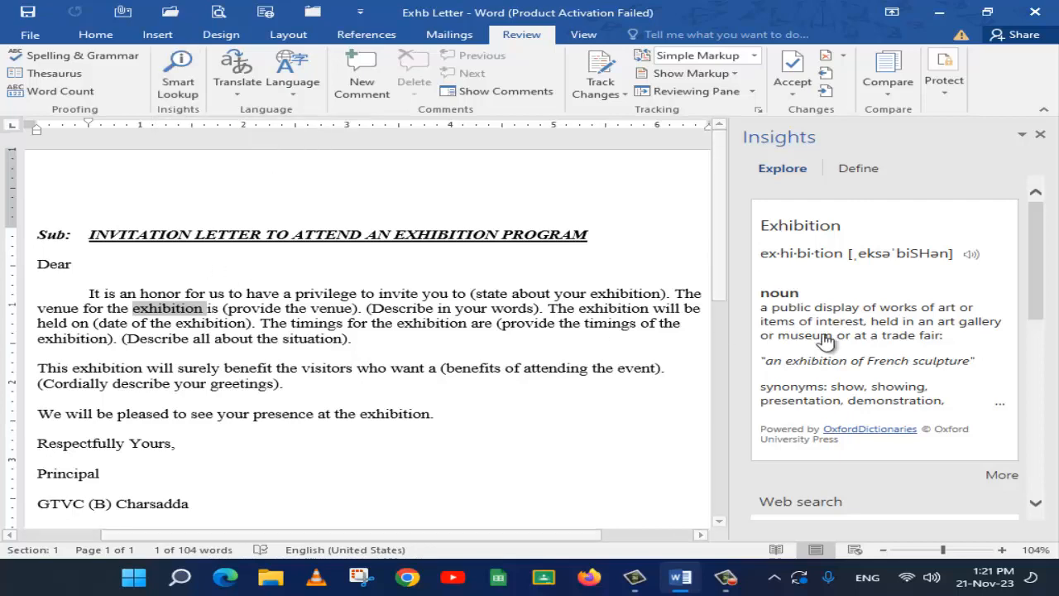
Read the overview of "exhibition" in the Smart Lookup results and its detailed dictionary definitions
{"action": "scroll", "coordinate": [824, 339], "scroll_direction": "down", "scroll_amount": 1}
{"action": "scroll", "coordinate": [823, 337], "scroll_direction": "down", "scroll_amount": 2}
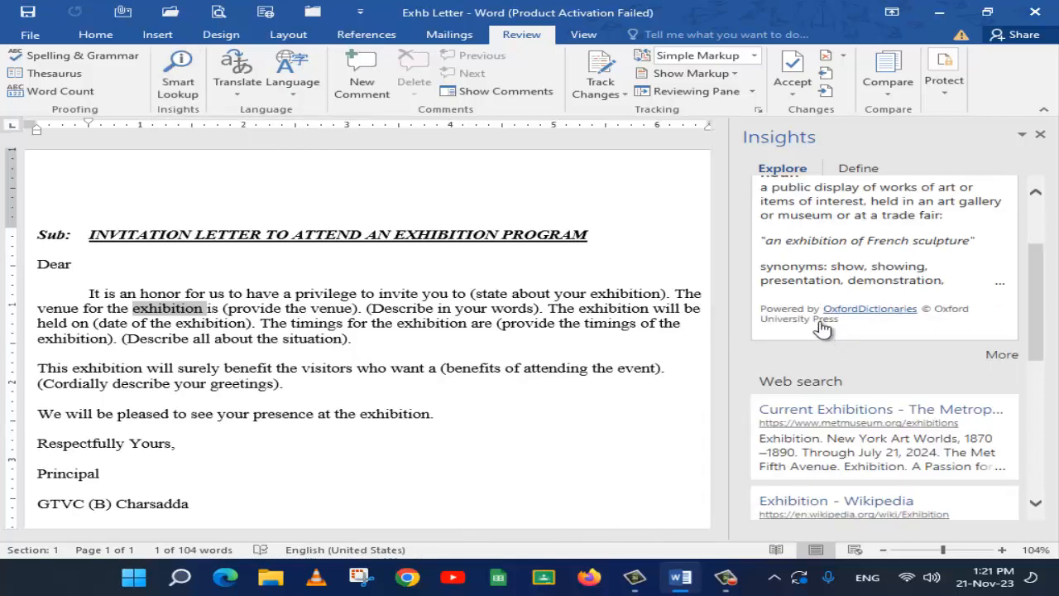
{"action": "scroll", "coordinate": [796, 244], "scroll_direction": "up", "scroll_amount": 3}
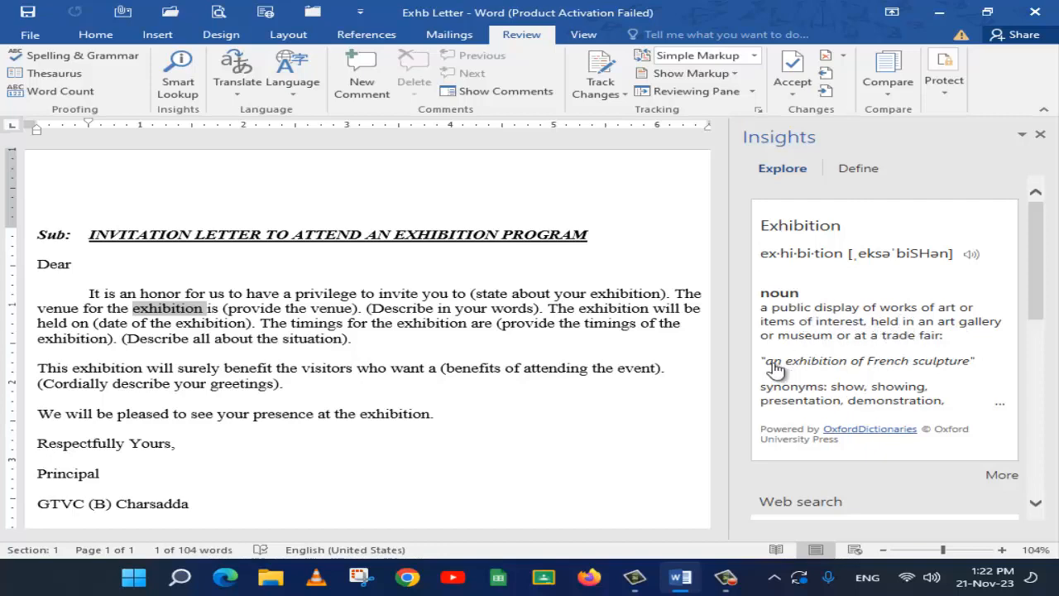
{"action": "left_click", "coordinate": [868, 164]}
{"action": "scroll", "coordinate": [822, 314], "scroll_direction": "down", "scroll_amount": 3}
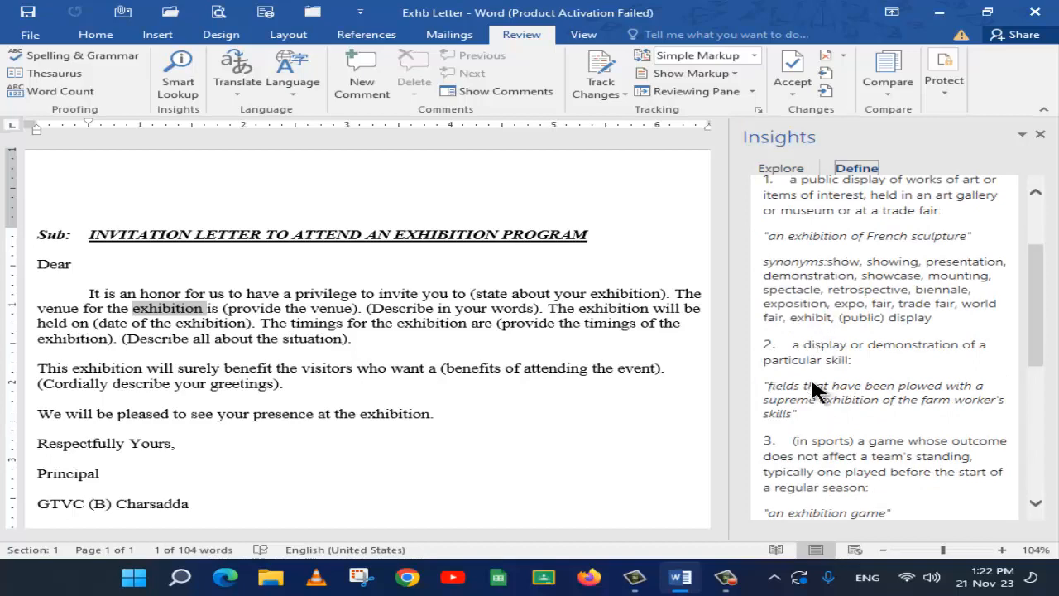
{"action": "scroll", "coordinate": [811, 383], "scroll_direction": "down", "scroll_amount": 6}
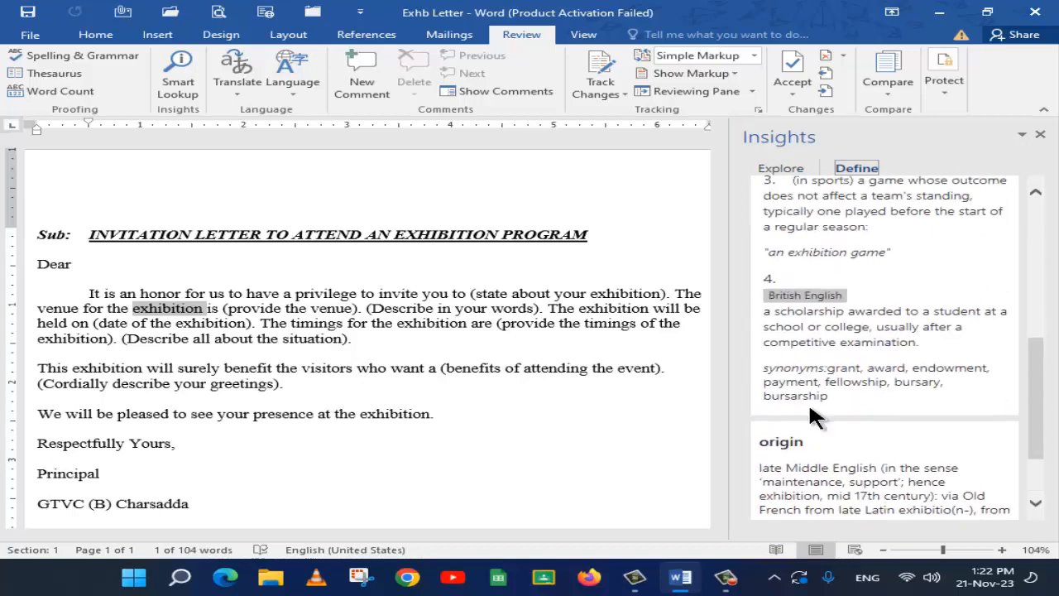
{"action": "scroll", "coordinate": [811, 410], "scroll_direction": "up", "scroll_amount": 6}
Browse the web search results for "exhibition" in Smart Lookup, and close the Smart Lookup results
{"action": "left_click", "coordinate": [782, 169]}
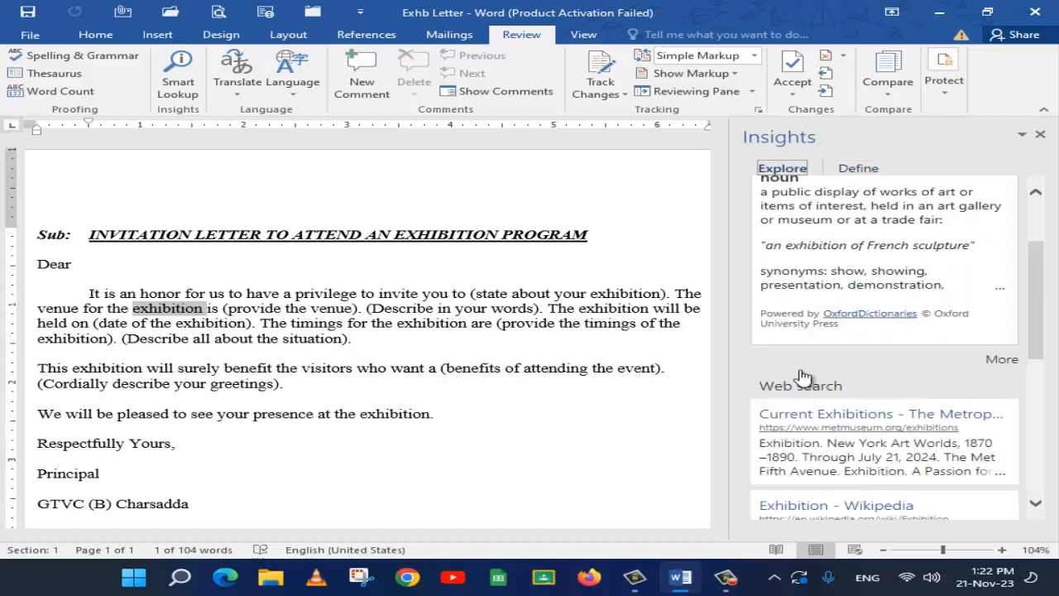
{"action": "scroll", "coordinate": [806, 338], "scroll_direction": "down", "scroll_amount": 3}
{"action": "scroll", "coordinate": [865, 365], "scroll_direction": "down", "scroll_amount": 5}
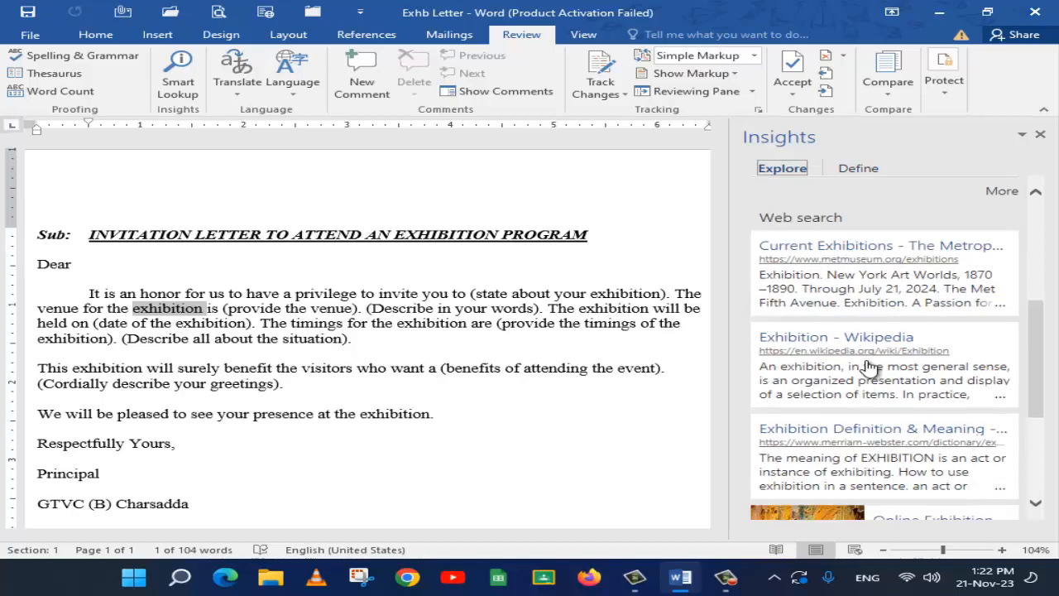
{"action": "scroll", "coordinate": [937, 389], "scroll_direction": "down", "scroll_amount": 1}
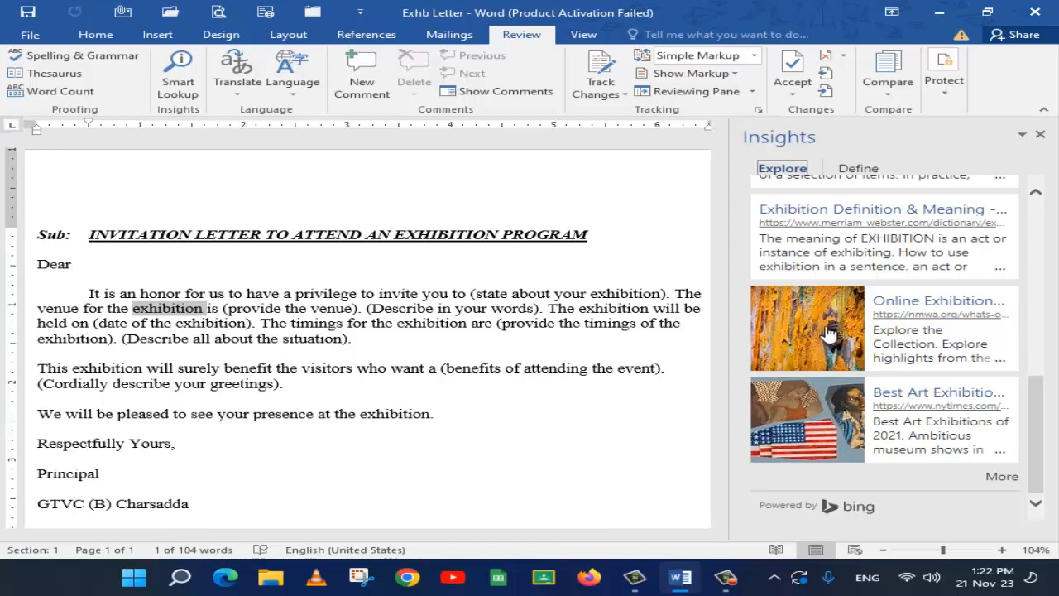
{"action": "left_click", "coordinate": [1041, 134]}
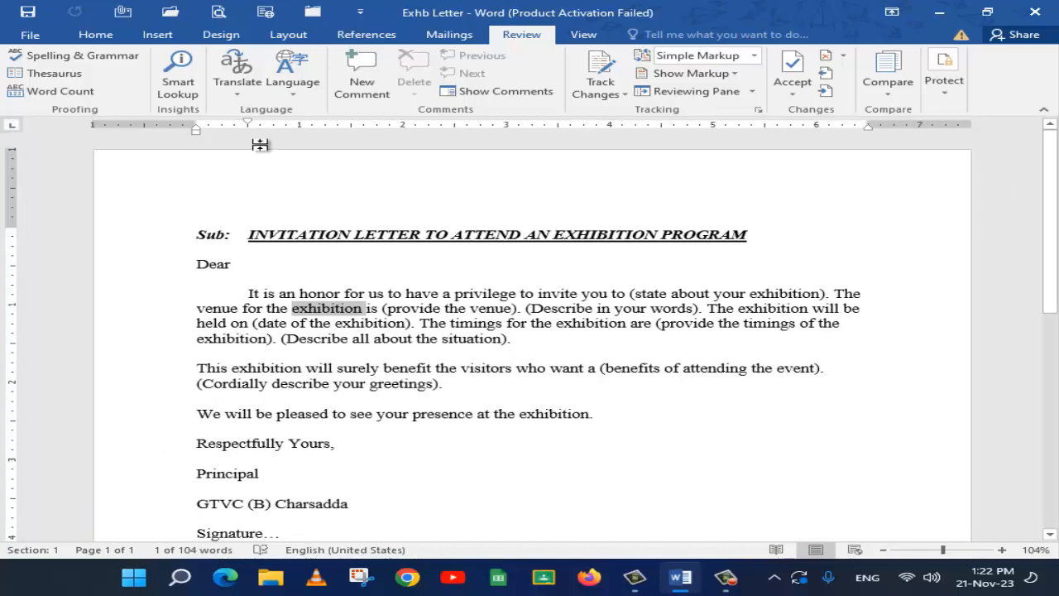
Deselect the word, review the available translation options, and close them without choosing one
{"action": "left_click", "coordinate": [328, 349]}
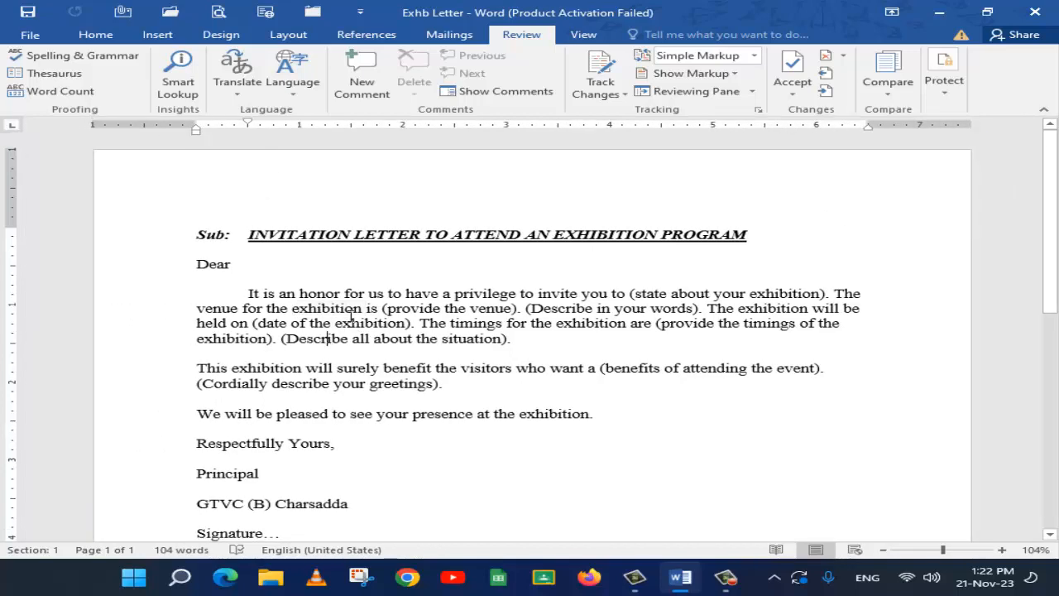
{"action": "left_click", "coordinate": [230, 88]}
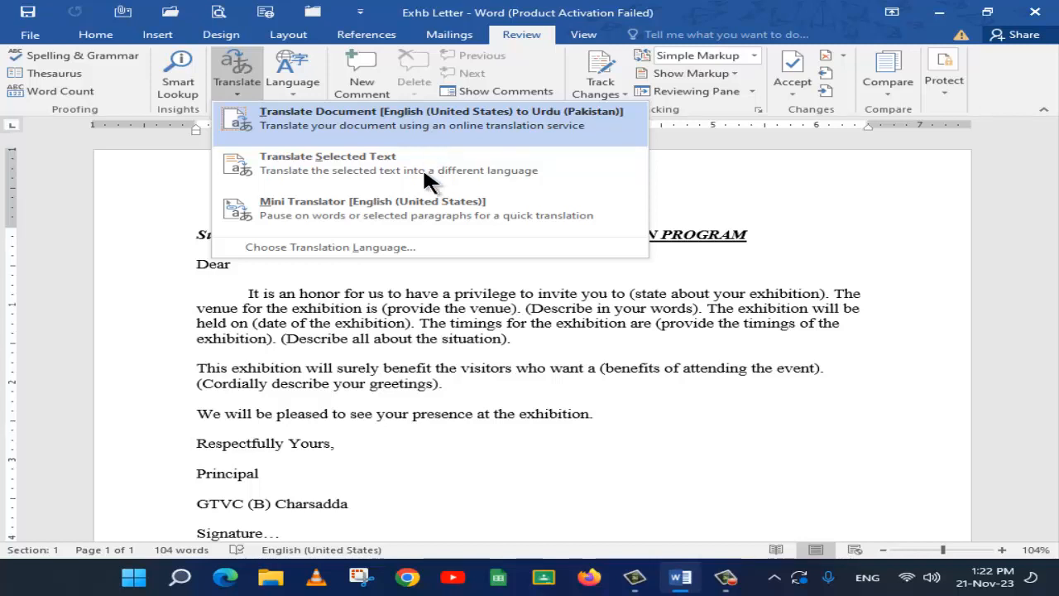
{"action": "left_click", "coordinate": [412, 343]}
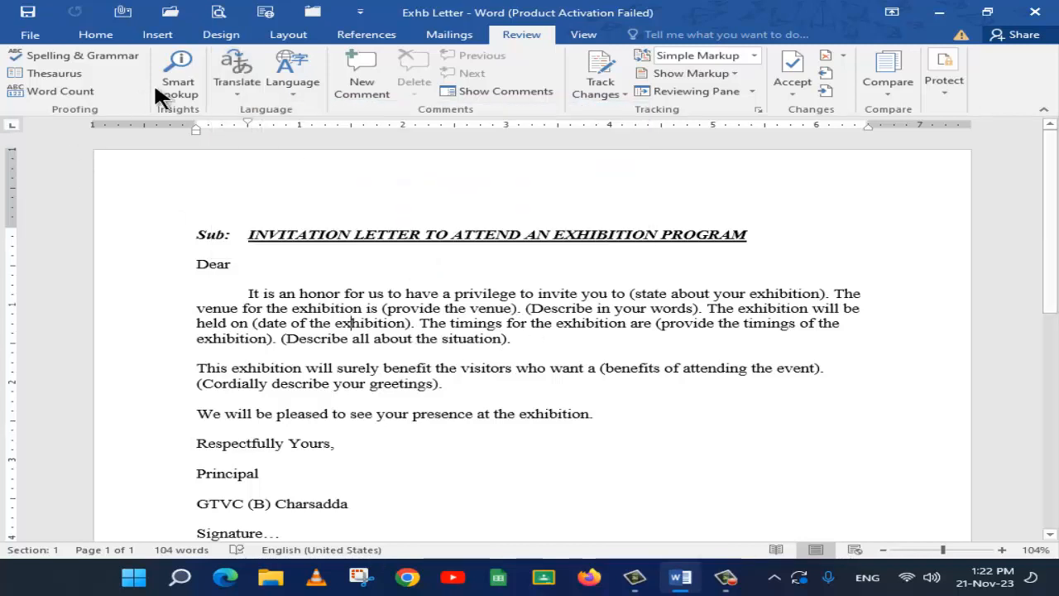
{"action": "left_click", "coordinate": [233, 73]}
{"action": "left_click", "coordinate": [494, 350]}
Select the first paragraph and translate the whole document from English to Urdu online, agreeing to send the text
{"action": "left_click_drag", "start_coordinate": [517, 340], "coordinate": [243, 297]}
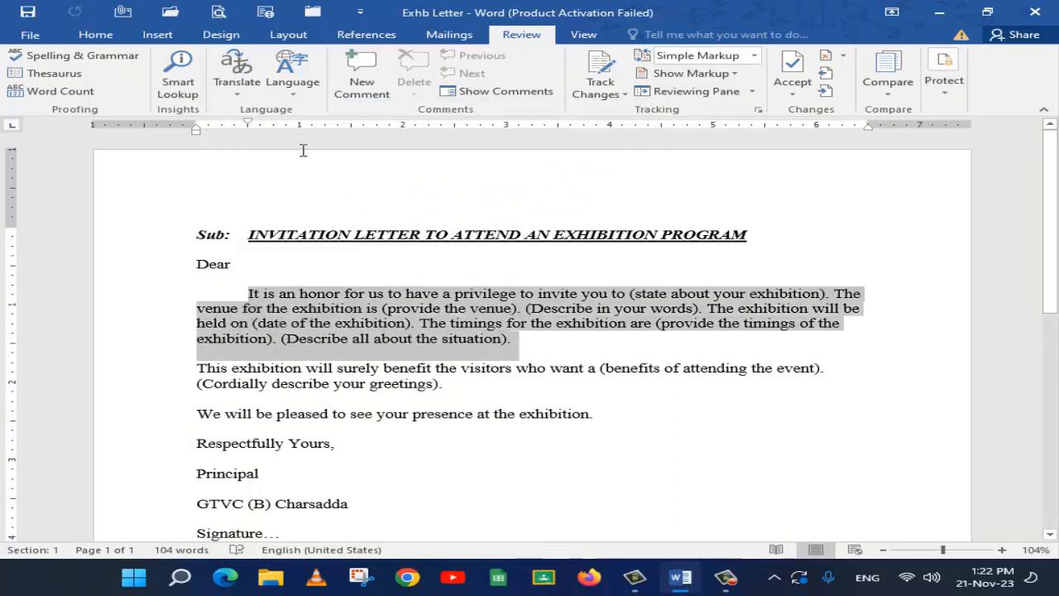
{"action": "left_click", "coordinate": [234, 72]}
{"action": "left_click", "coordinate": [281, 122]}
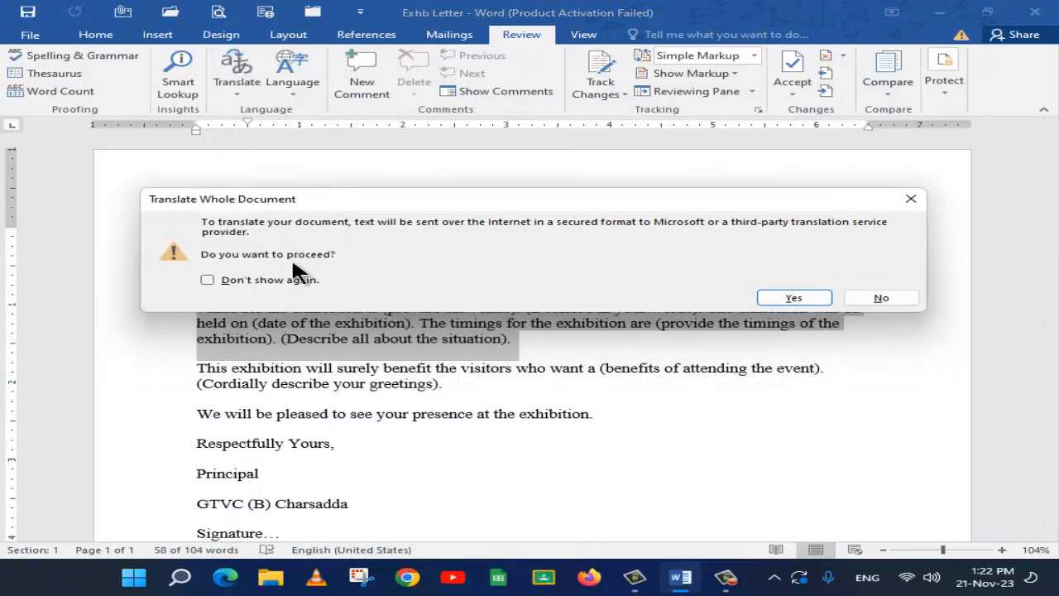
{"action": "left_click", "coordinate": [792, 300]}
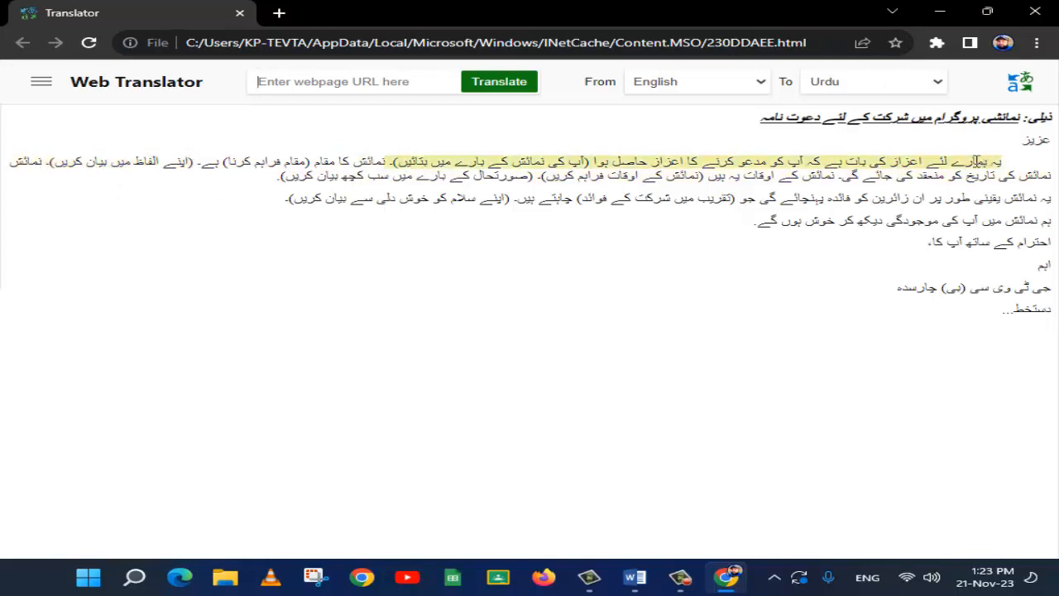
{"action": "mouse_move", "coordinate": [779, 156]}
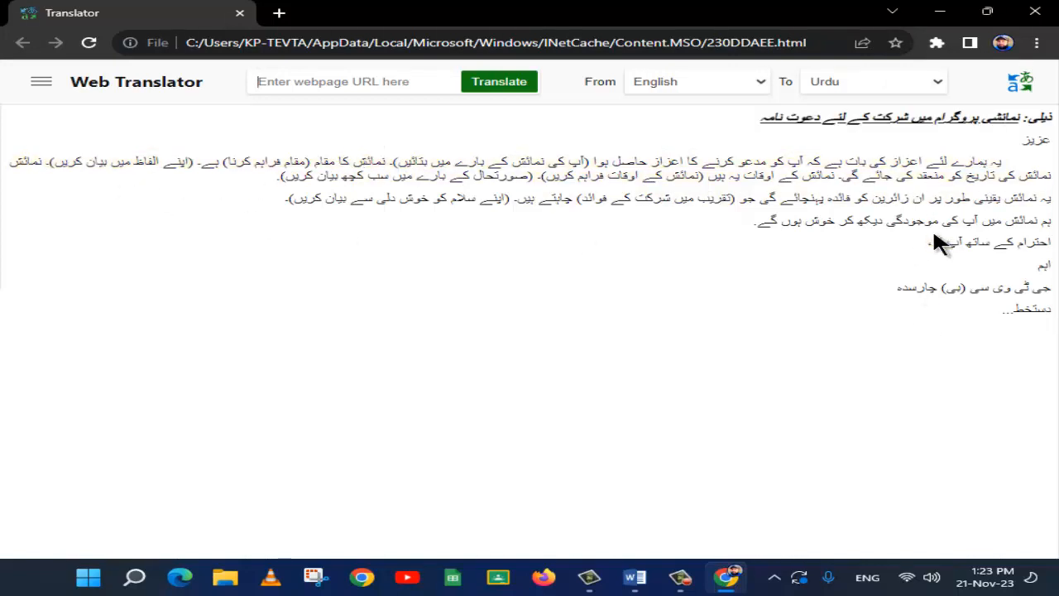
Try Arabic as the target language in the web translator, open the Microsoft Translator page, and return to the Urdu translation
{"action": "left_click", "coordinate": [945, 78]}
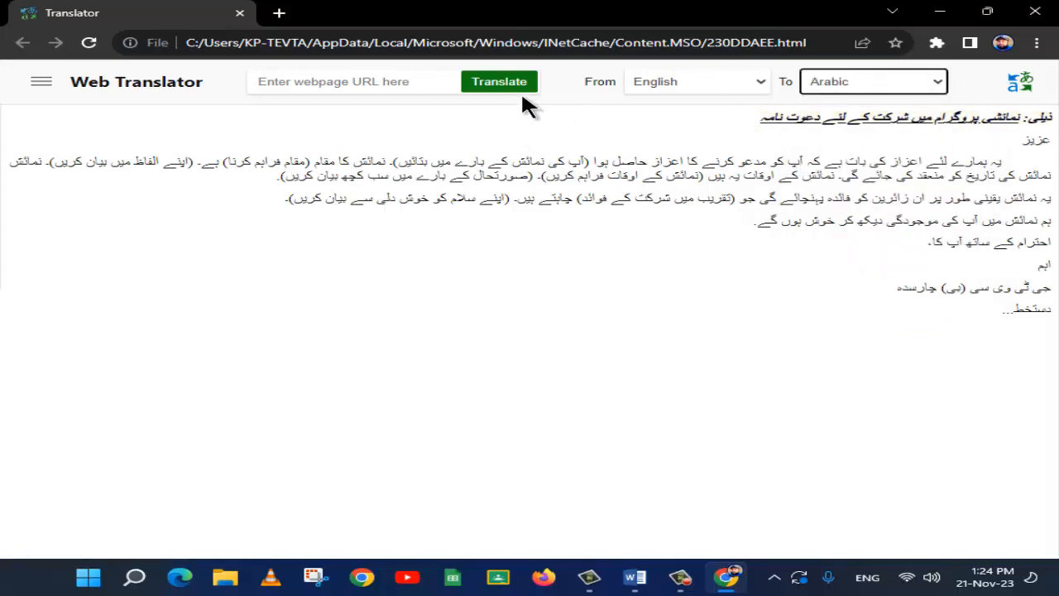
{"action": "left_click", "coordinate": [1029, 86]}
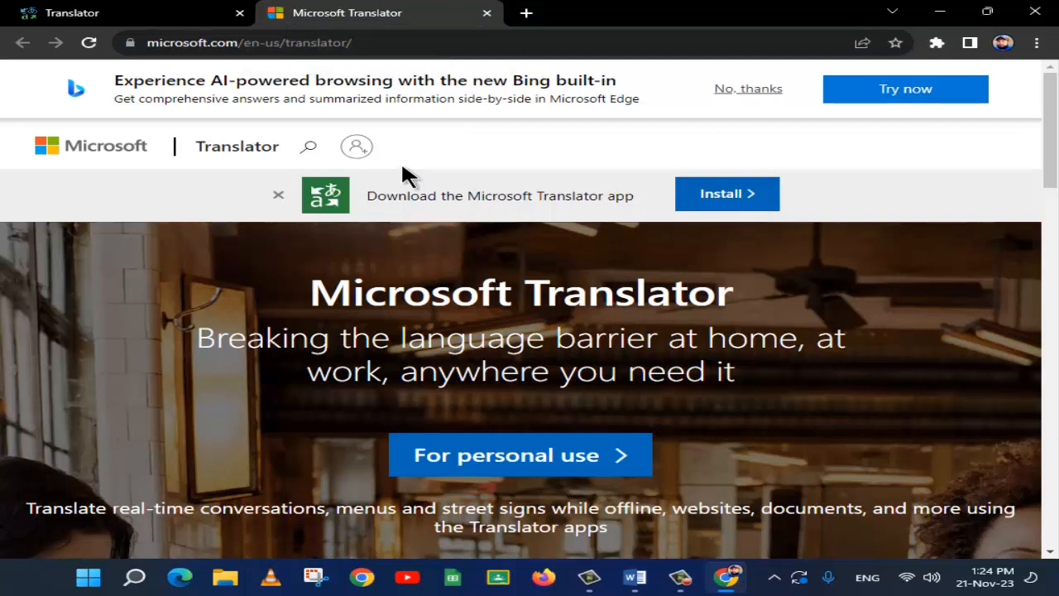
{"action": "left_click", "coordinate": [94, 14]}
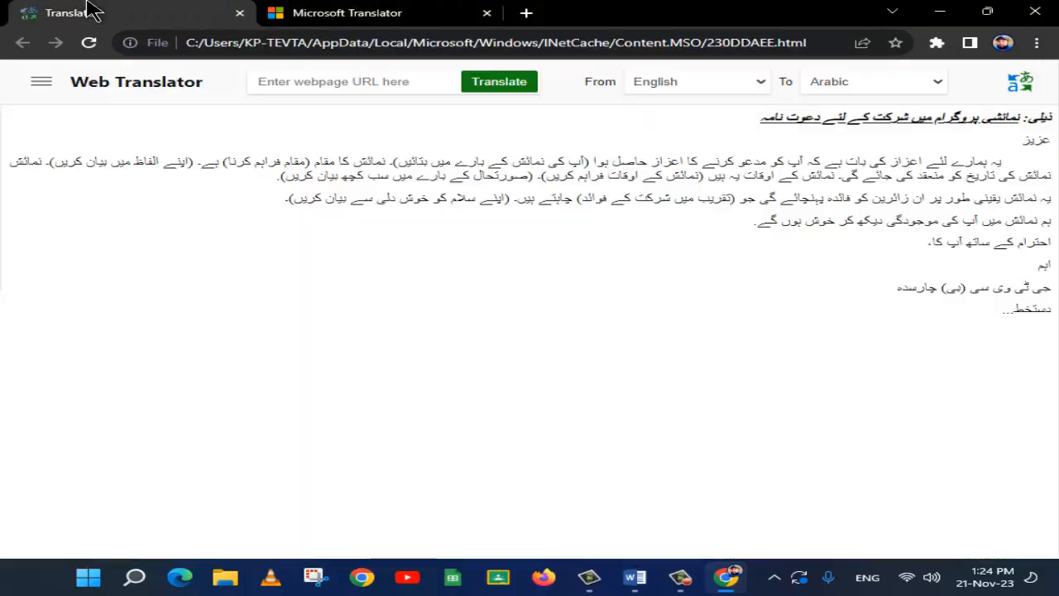
{"action": "left_click_drag", "start_coordinate": [1018, 298], "coordinate": [1022, 164]}
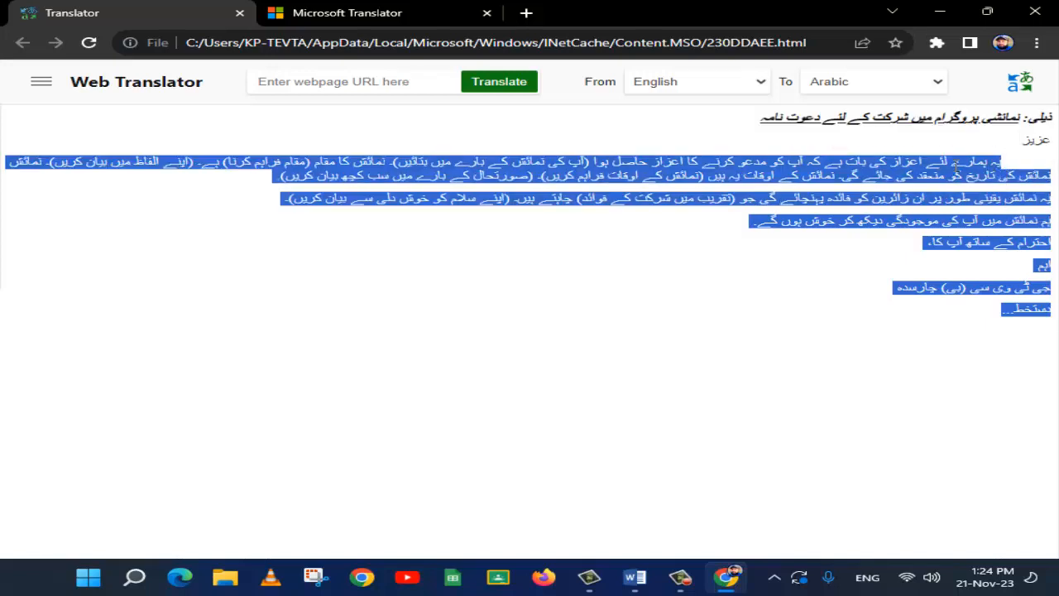
{"action": "right_click", "coordinate": [938, 165]}
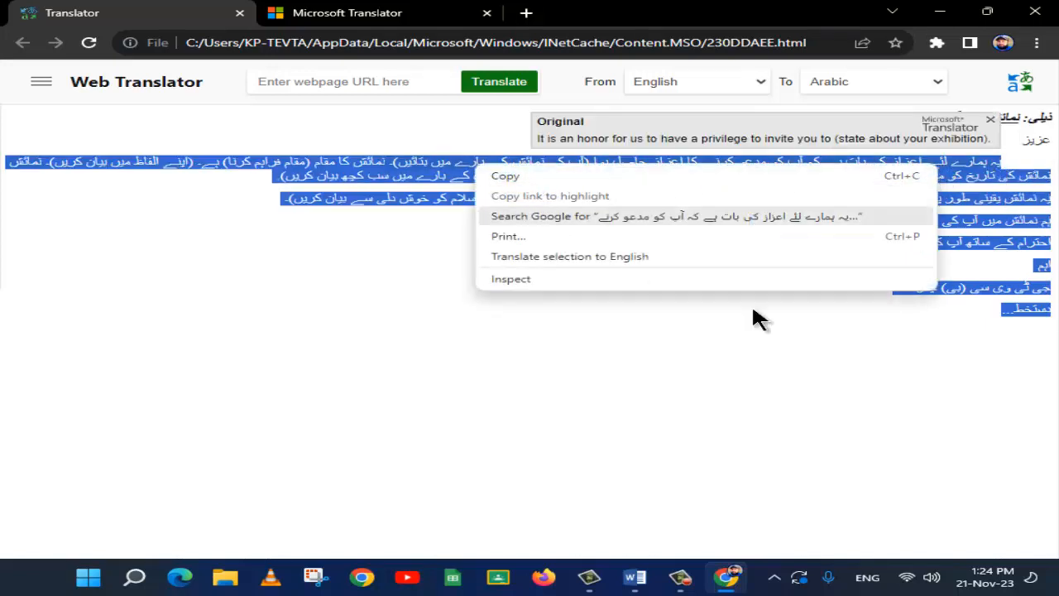
{"action": "left_click", "coordinate": [786, 307]}
Copy the entire Urdu translation including its subject line, switch back to Word, and paste it below the letter's signature line
{"action": "left_click_drag", "start_coordinate": [946, 327], "coordinate": [1012, 113]}
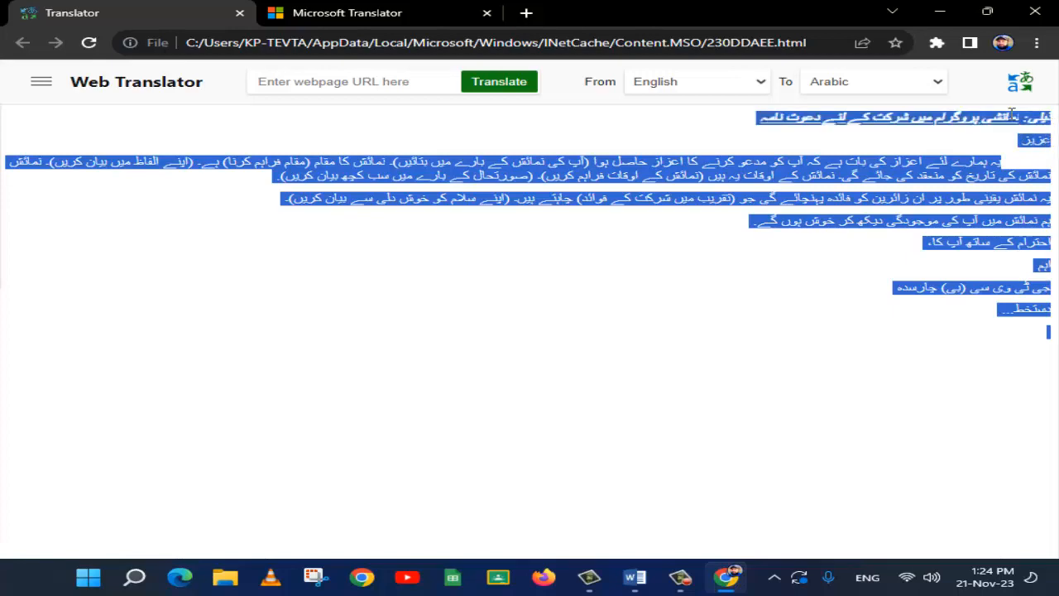
{"action": "right_click", "coordinate": [921, 125]}
{"action": "left_click", "coordinate": [880, 130]}
{"action": "left_click", "coordinate": [941, 13]}
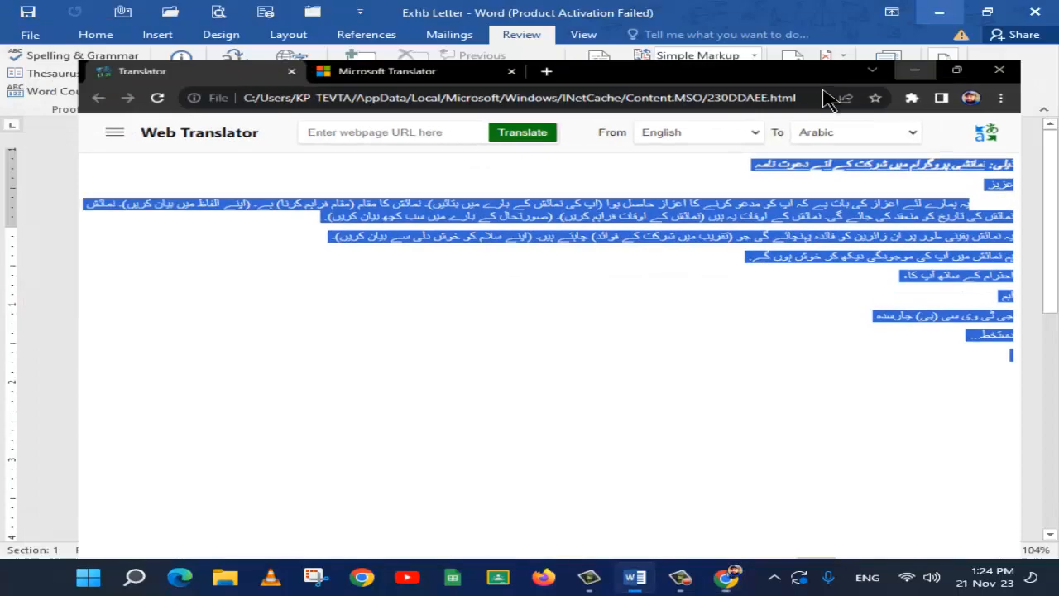
{"action": "scroll", "coordinate": [406, 411], "scroll_direction": "down", "scroll_amount": 5}
{"action": "key", "text": "ctrl+v"}
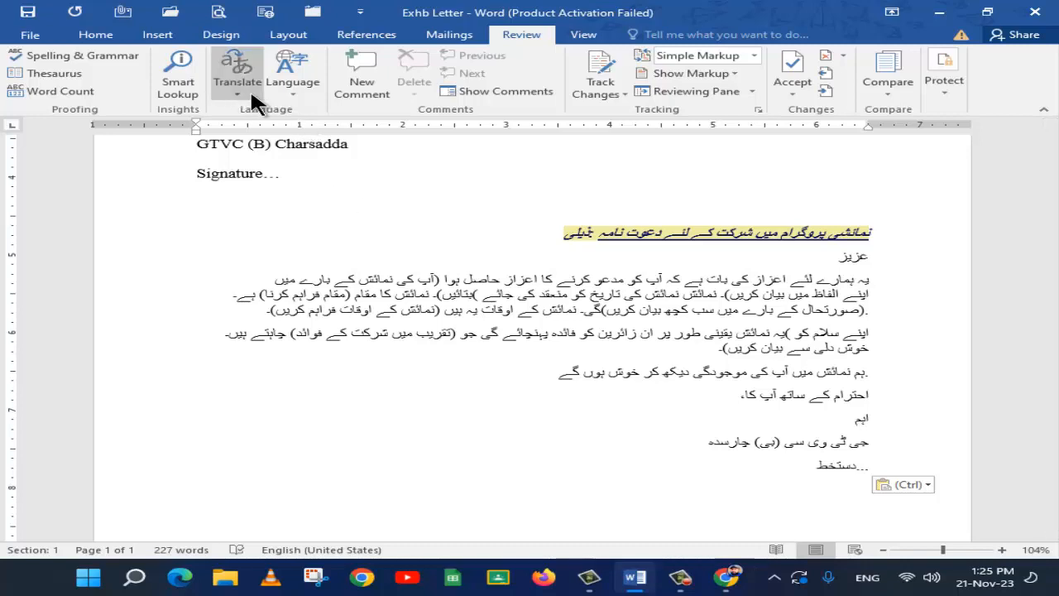
View the proofing language settings, and cancel without changing the language
{"action": "left_click", "coordinate": [292, 83]}
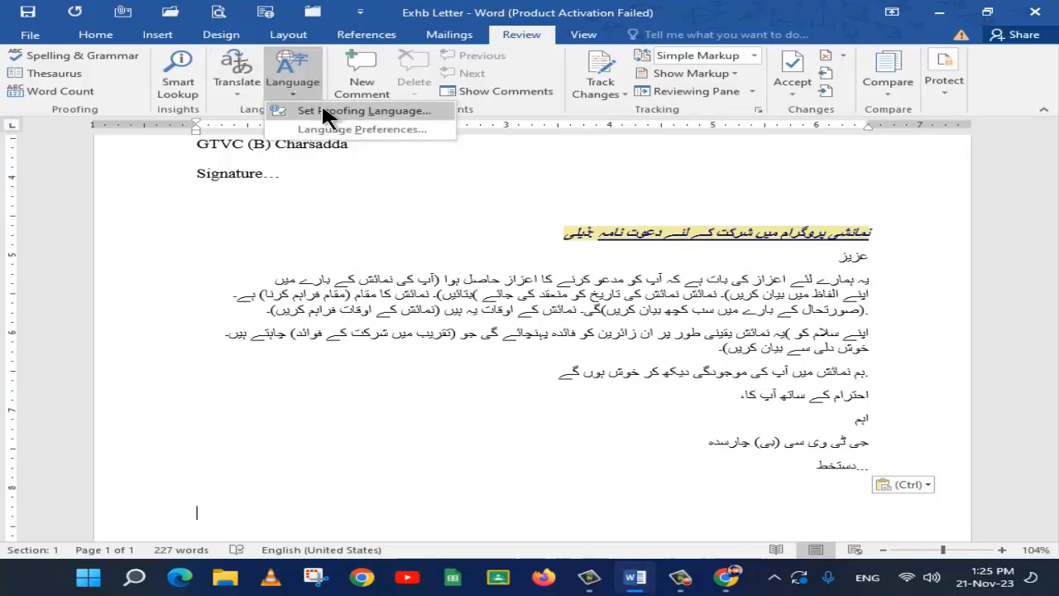
{"action": "left_click", "coordinate": [350, 109]}
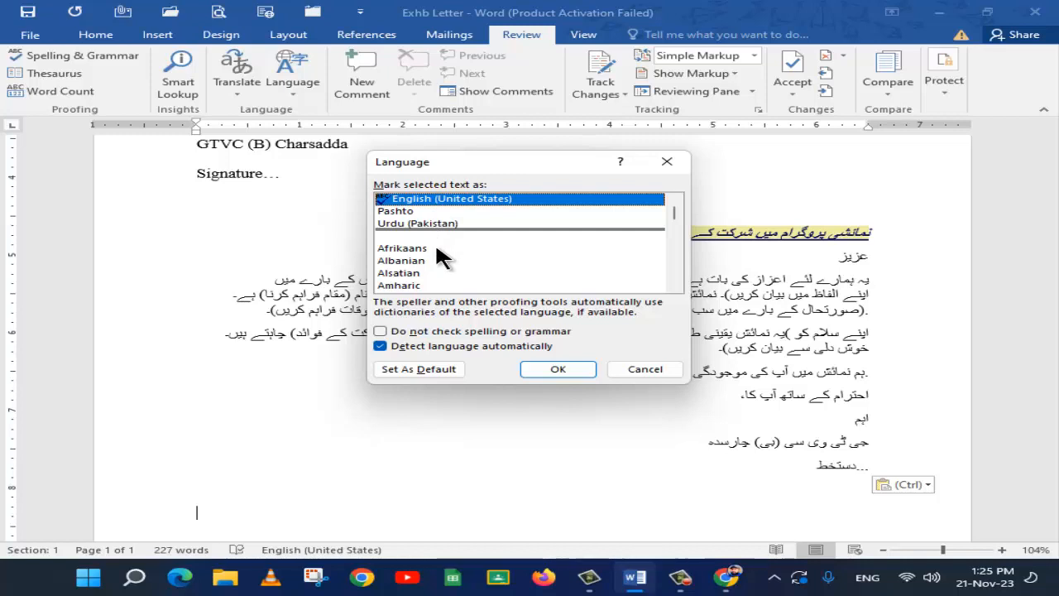
{"action": "left_click", "coordinate": [654, 364]}
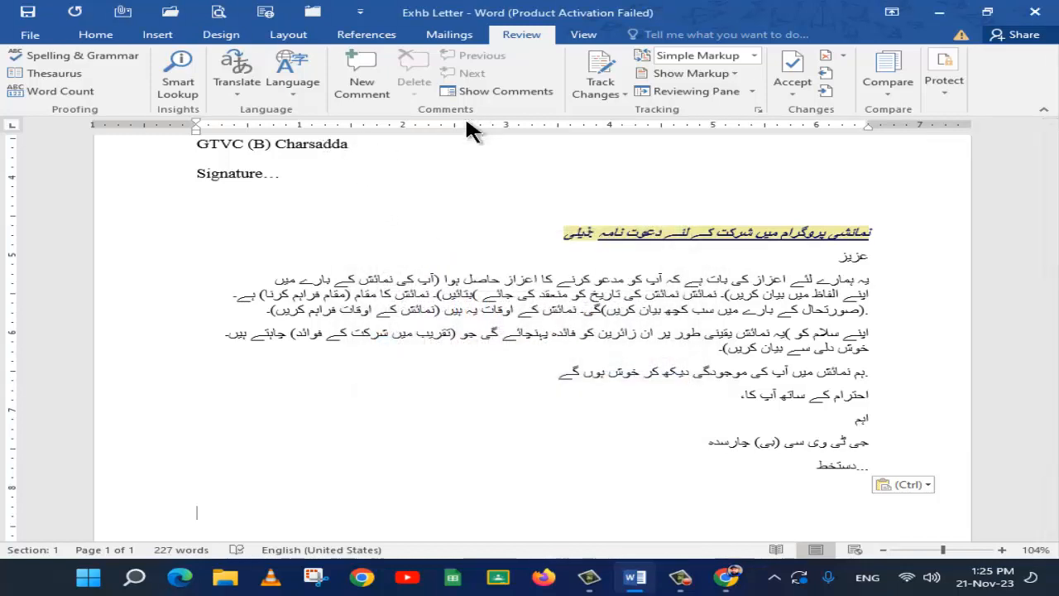
Add a comment to the word "timings" in the first paragraph and fill it with sample text using =rand(1)
{"action": "scroll", "coordinate": [518, 248], "scroll_direction": "up", "scroll_amount": 8}
{"action": "left_click", "coordinate": [445, 296]}
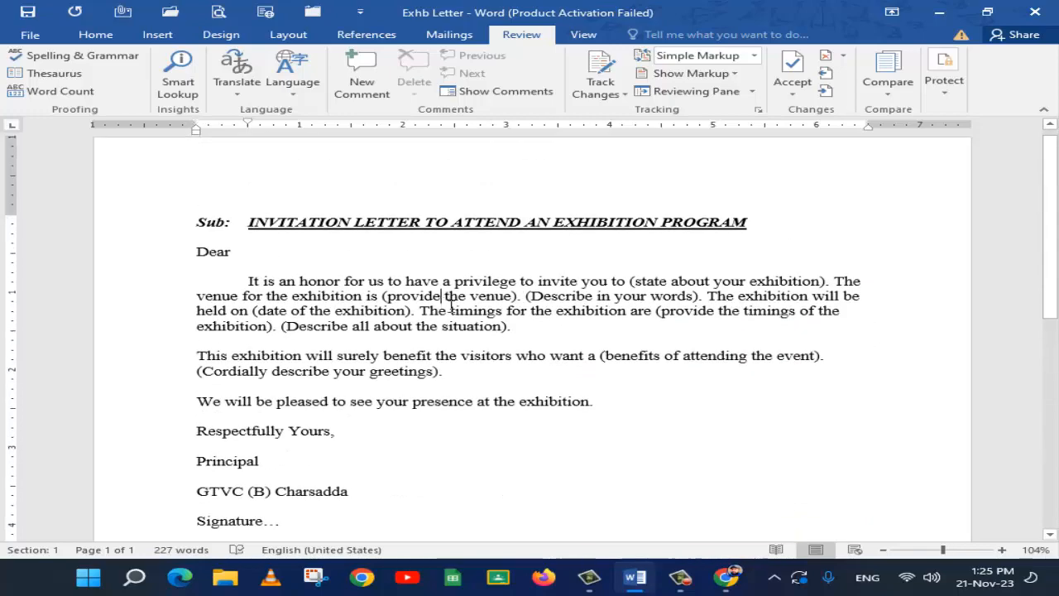
{"action": "double_click", "coordinate": [469, 313]}
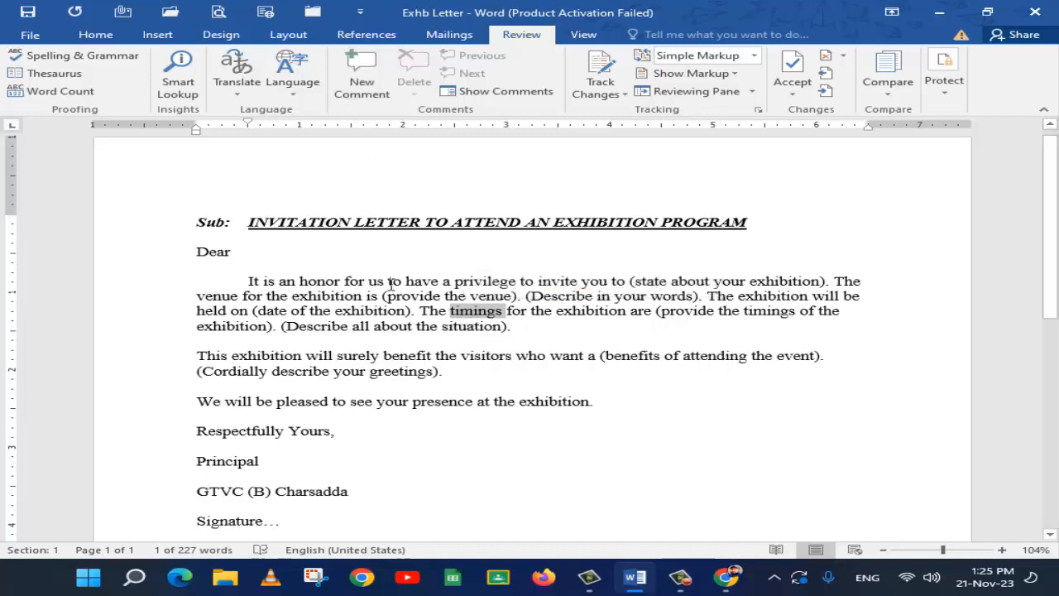
{"action": "left_click", "coordinate": [361, 77]}
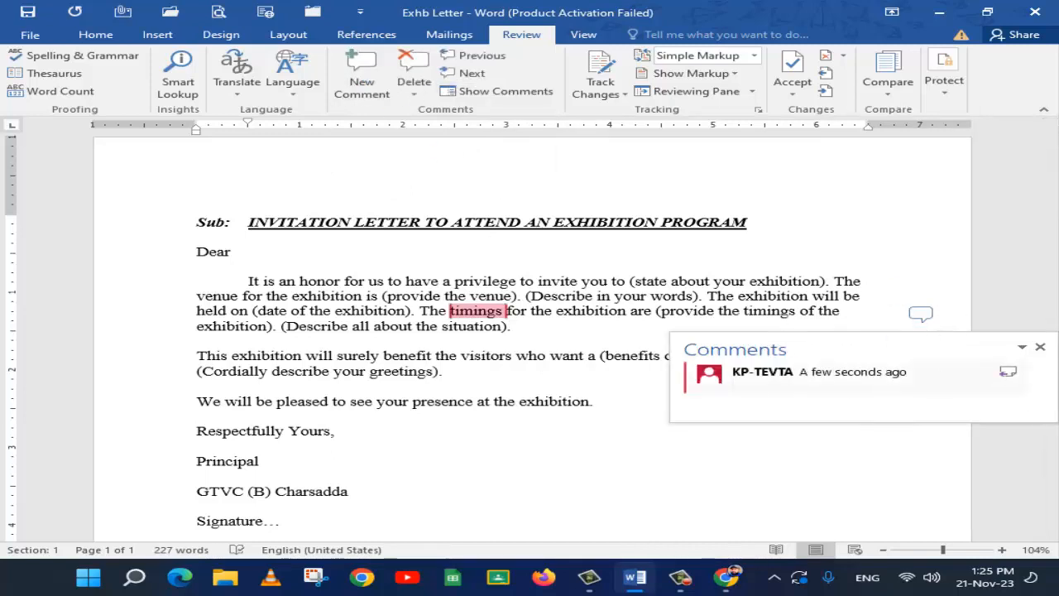
{"action": "type", "text": "=r"}
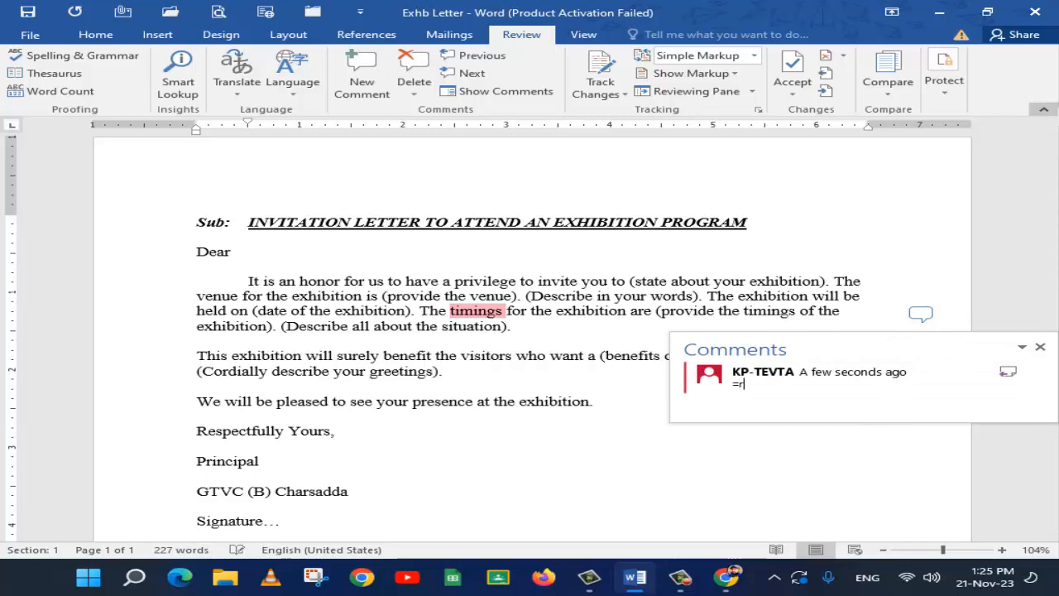
{"action": "type", "text": "and(1)"}
{"action": "key", "text": "Return"}
{"action": "scroll", "coordinate": [842, 374], "scroll_direction": "up", "scroll_amount": 2}
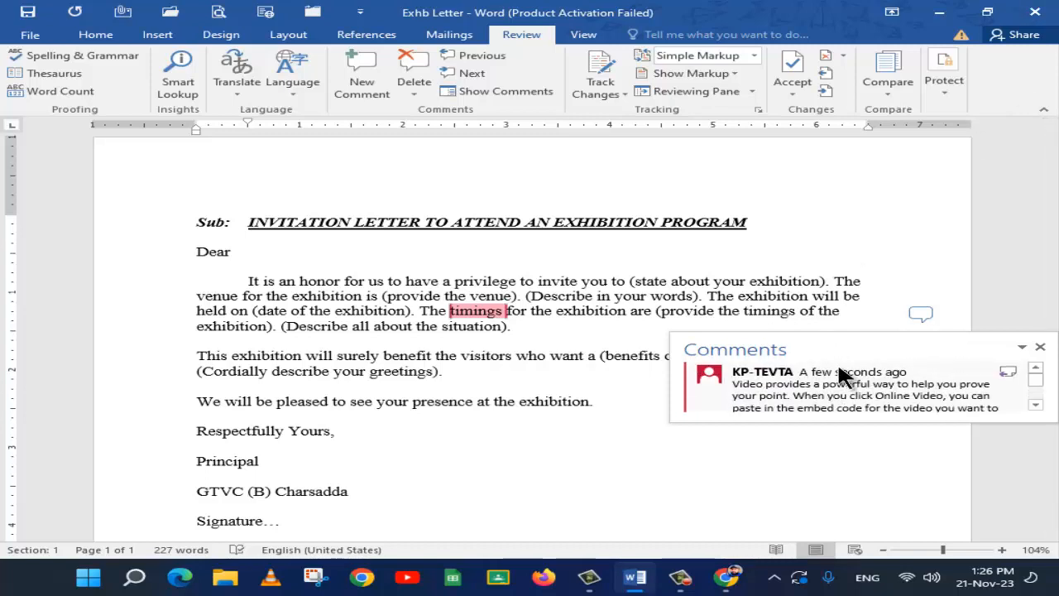
{"action": "left_click", "coordinate": [495, 326]}
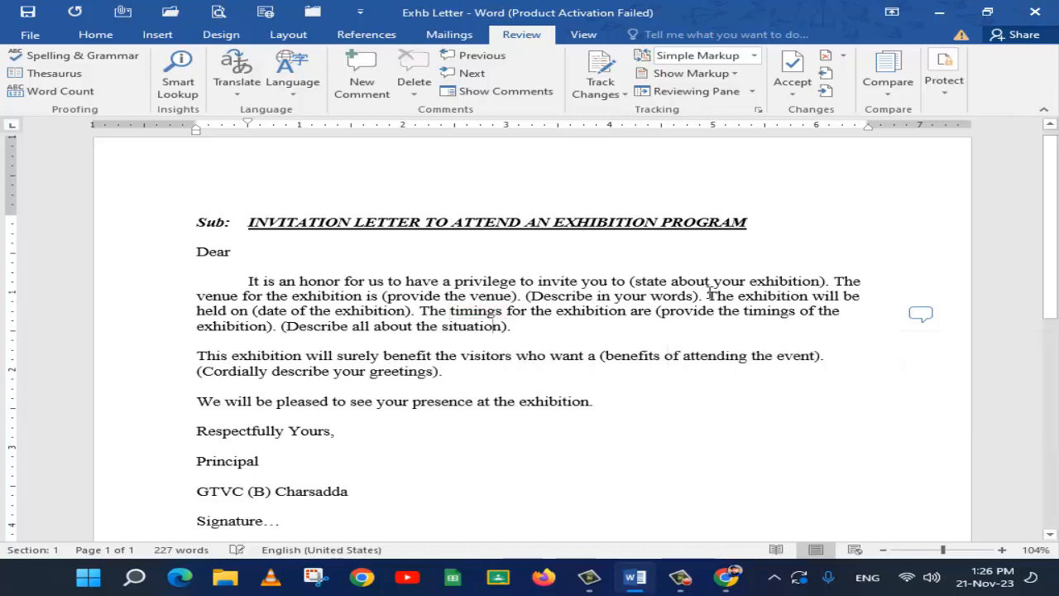
Add a comment to the word "exhibition" in the sentence about the timings, entering =rand() as its text
{"action": "double_click", "coordinate": [551, 282]}
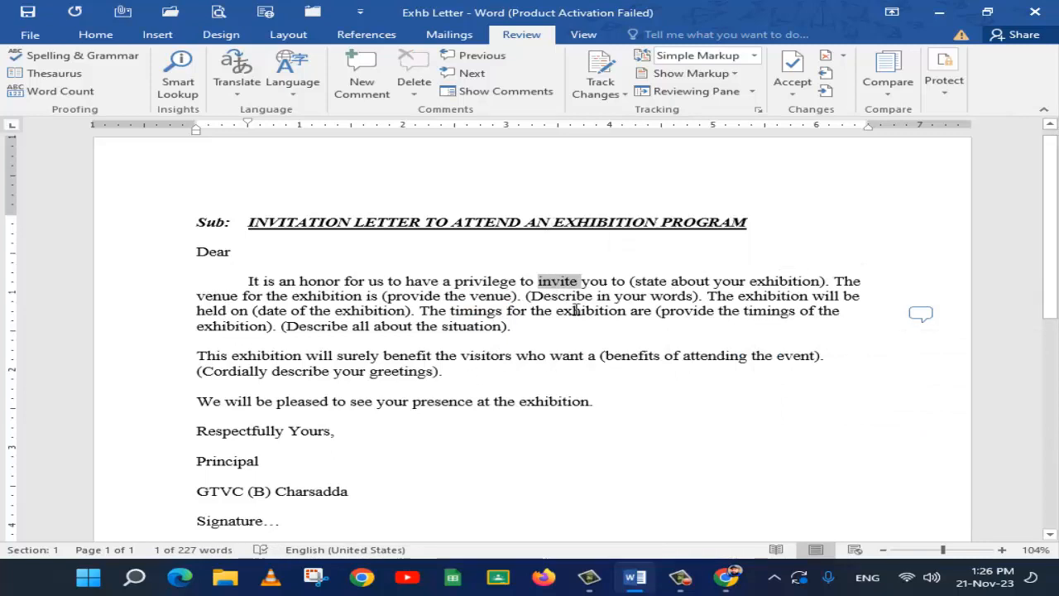
{"action": "double_click", "coordinate": [575, 310]}
{"action": "left_click", "coordinate": [373, 83]}
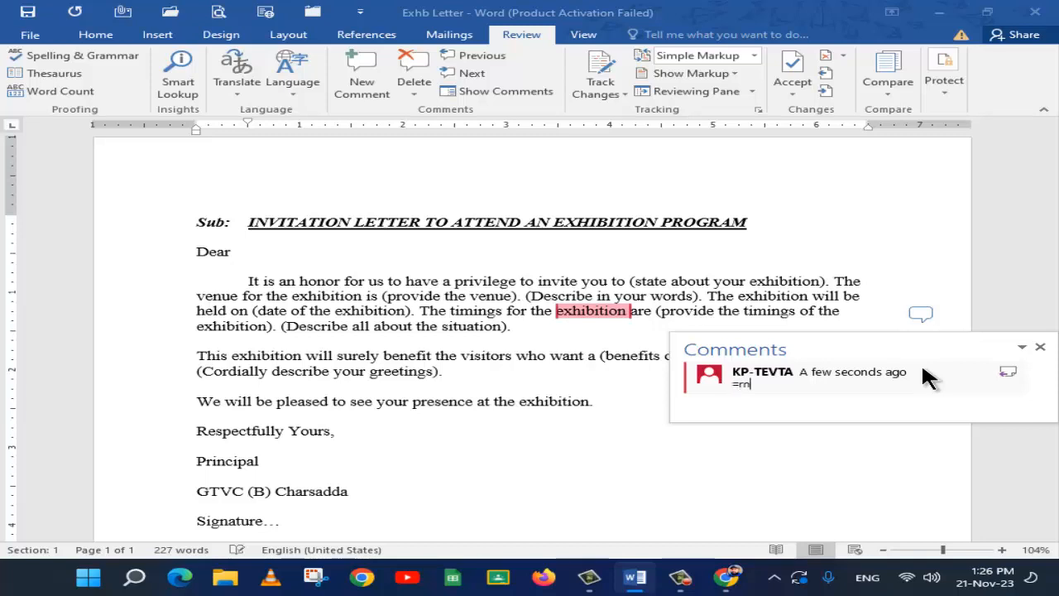
{"action": "type", "text": "=rand()"}
{"action": "left_click", "coordinate": [782, 190]}
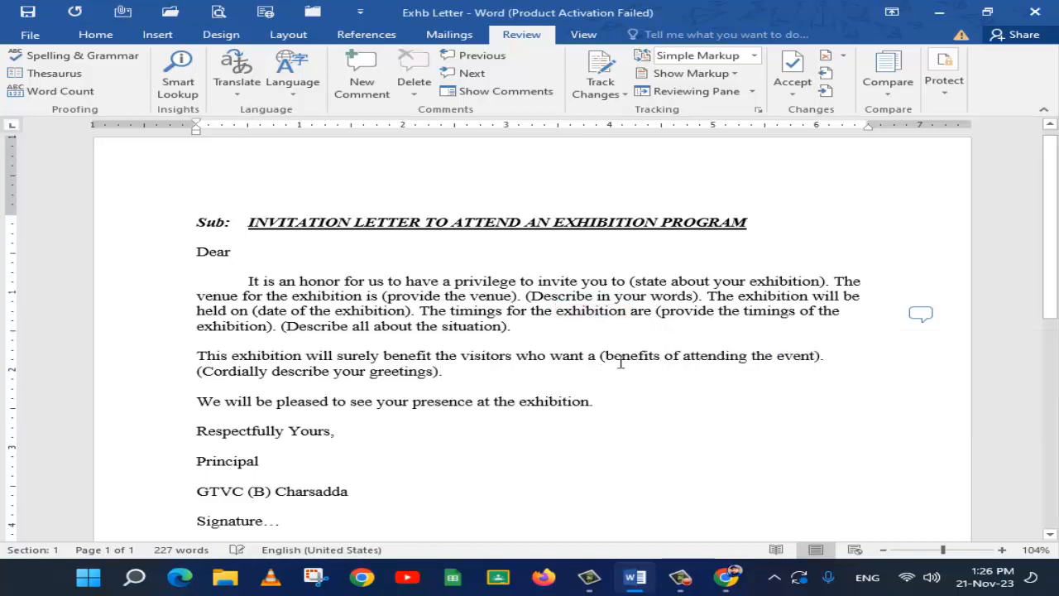
Open and close the comments from their balloon beside the first paragraph, and show all comments alongside the letter
{"action": "left_click", "coordinate": [918, 314]}
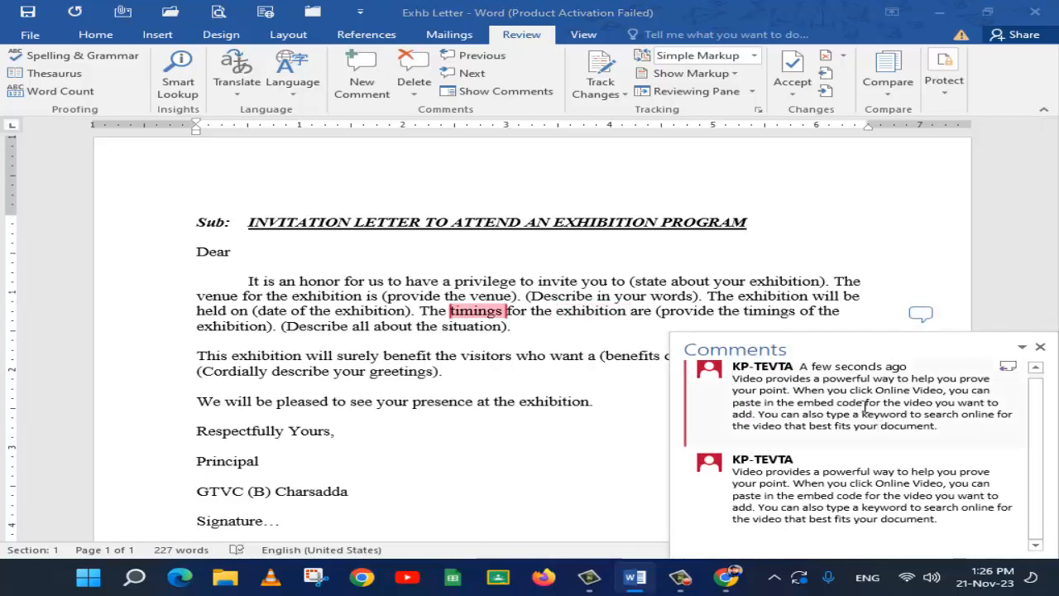
{"action": "left_click", "coordinate": [671, 281]}
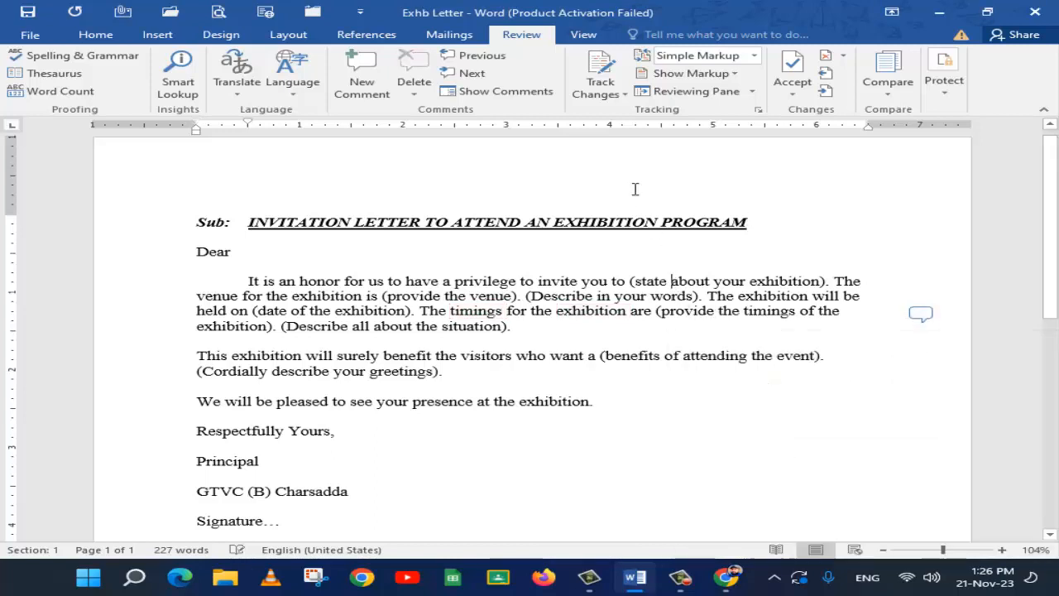
{"action": "left_click", "coordinate": [510, 89]}
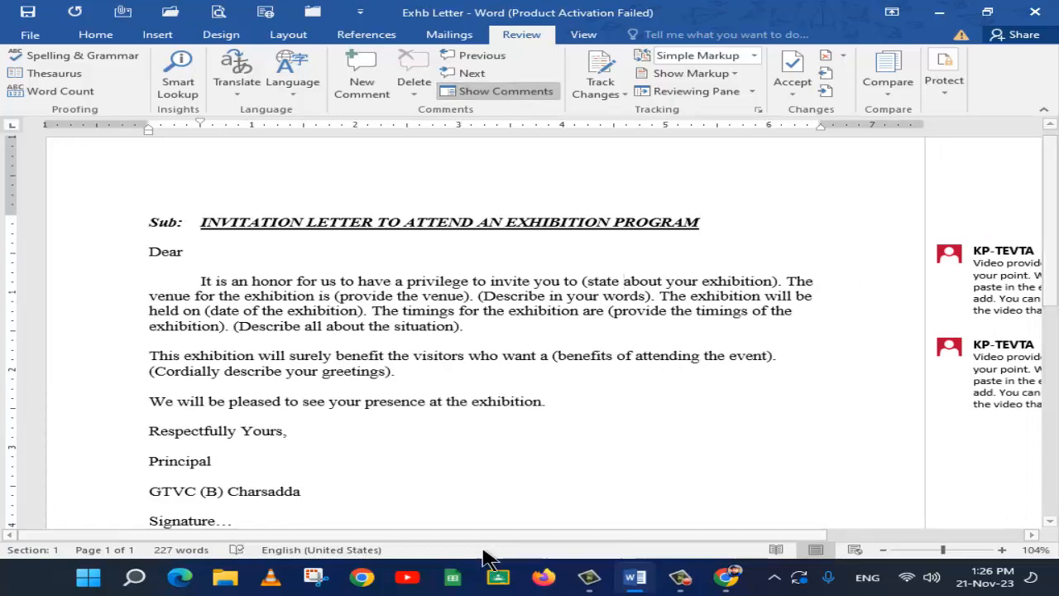
{"action": "left_click_drag", "start_coordinate": [534, 536], "coordinate": [737, 535]}
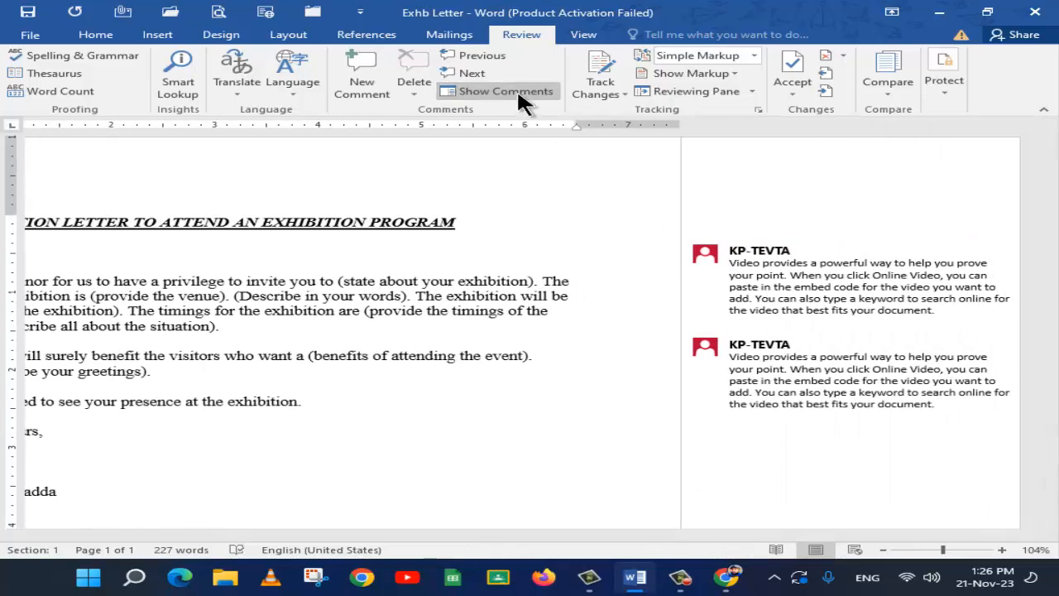
Display the letter in All Markup, return it to Simple Markup, and hide the comments shown alongside the text
{"action": "left_click", "coordinate": [753, 55]}
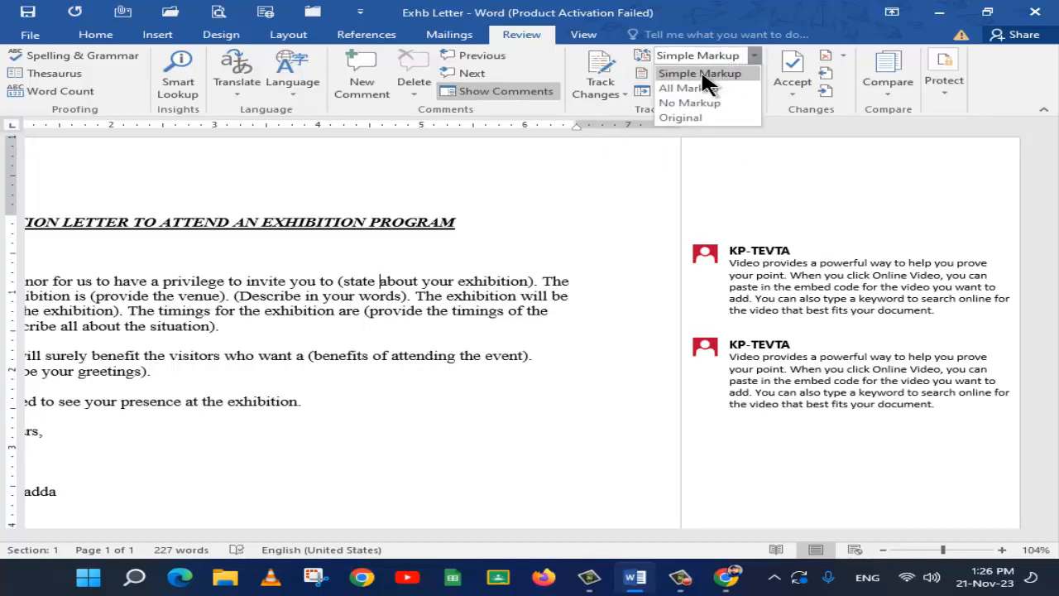
{"action": "left_click", "coordinate": [699, 86]}
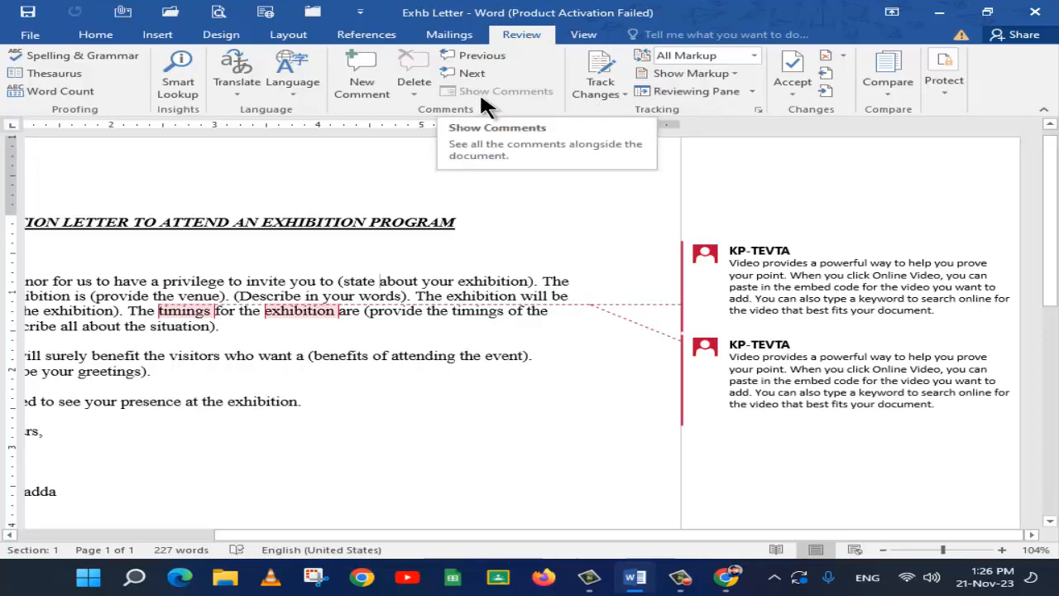
{"action": "left_click", "coordinate": [753, 55]}
{"action": "left_click", "coordinate": [737, 71]}
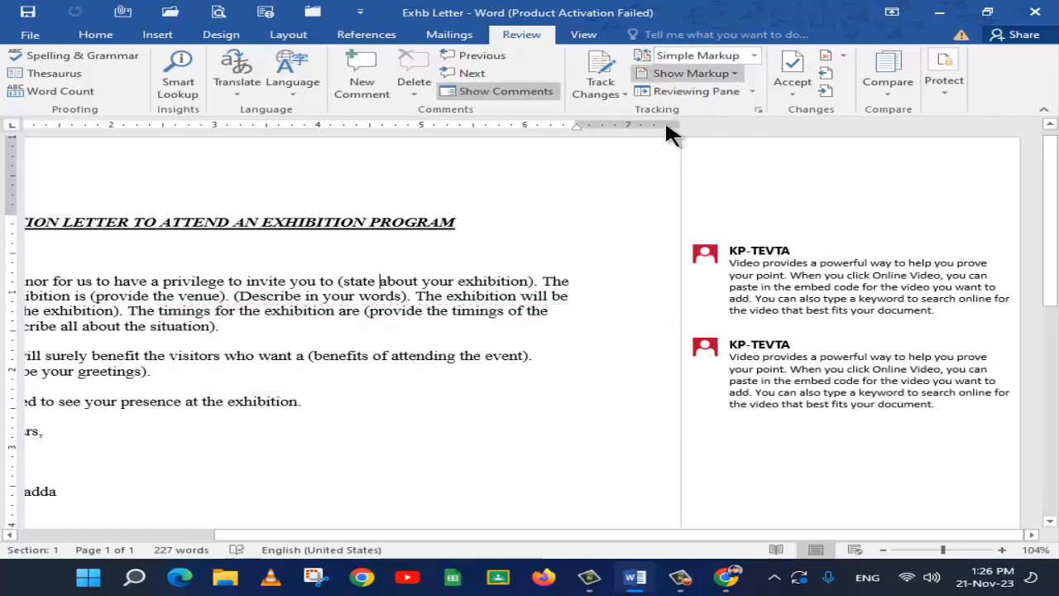
{"action": "left_click", "coordinate": [474, 89]}
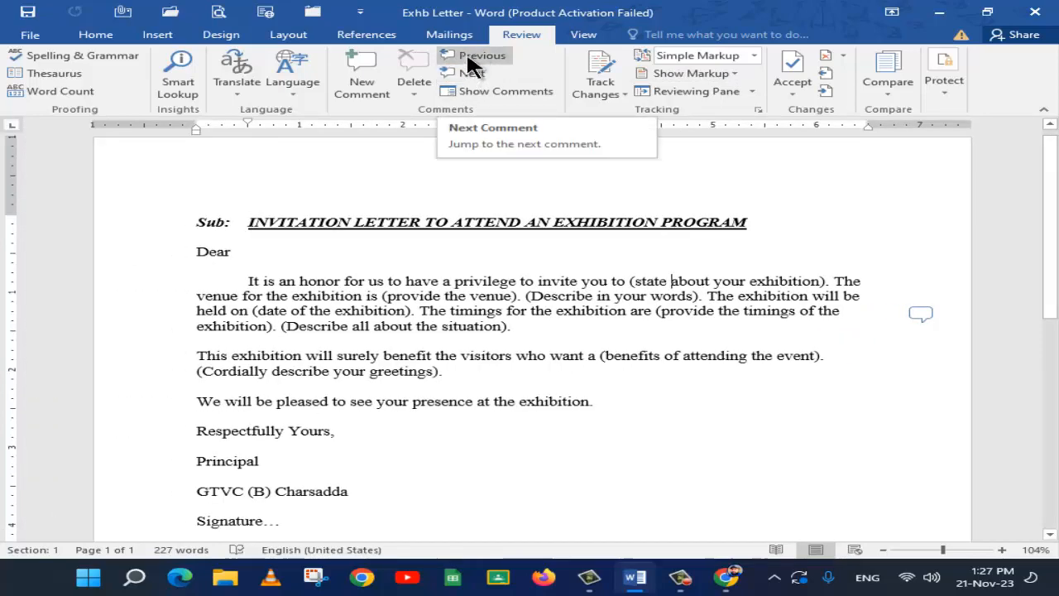
Step back and forth through the comments on "timings" and "exhibition" in the first paragraph
{"action": "left_click", "coordinate": [466, 54]}
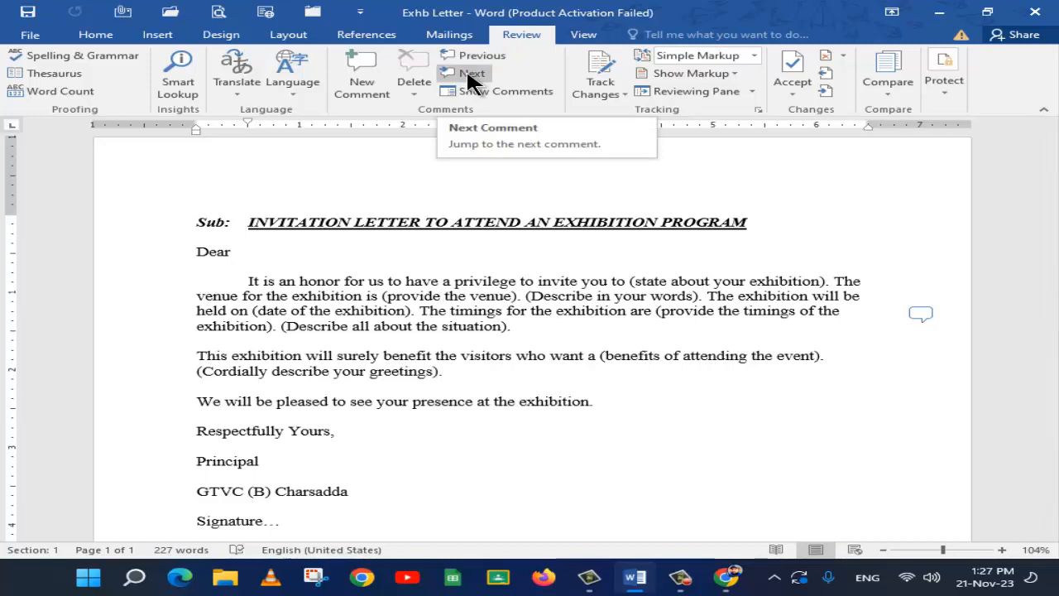
{"action": "left_click", "coordinate": [469, 74]}
{"action": "left_click", "coordinate": [470, 74]}
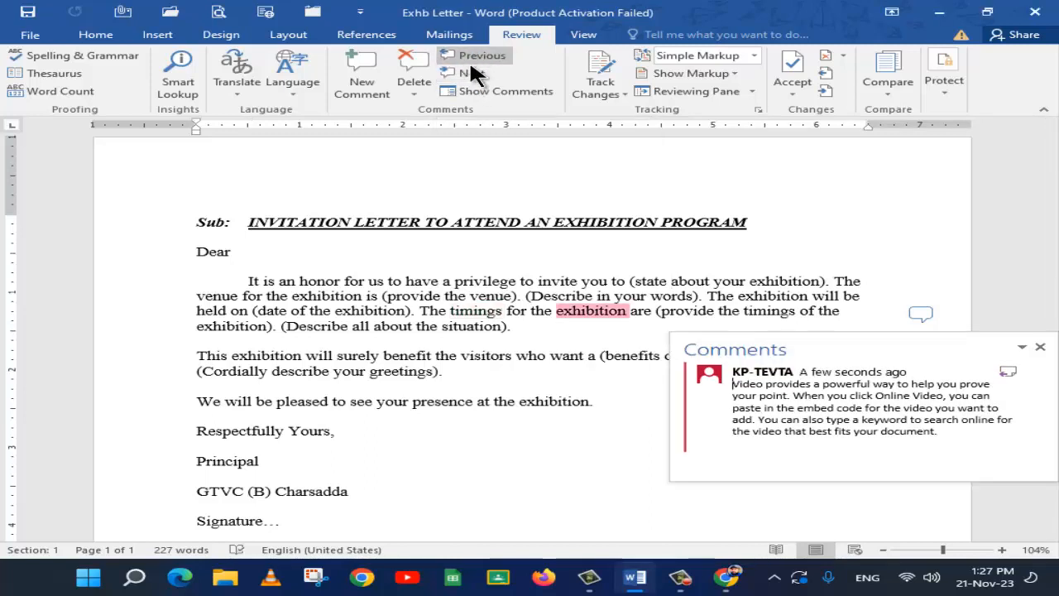
{"action": "left_click", "coordinate": [470, 55]}
{"action": "left_click", "coordinate": [469, 74]}
{"action": "left_click", "coordinate": [470, 74]}
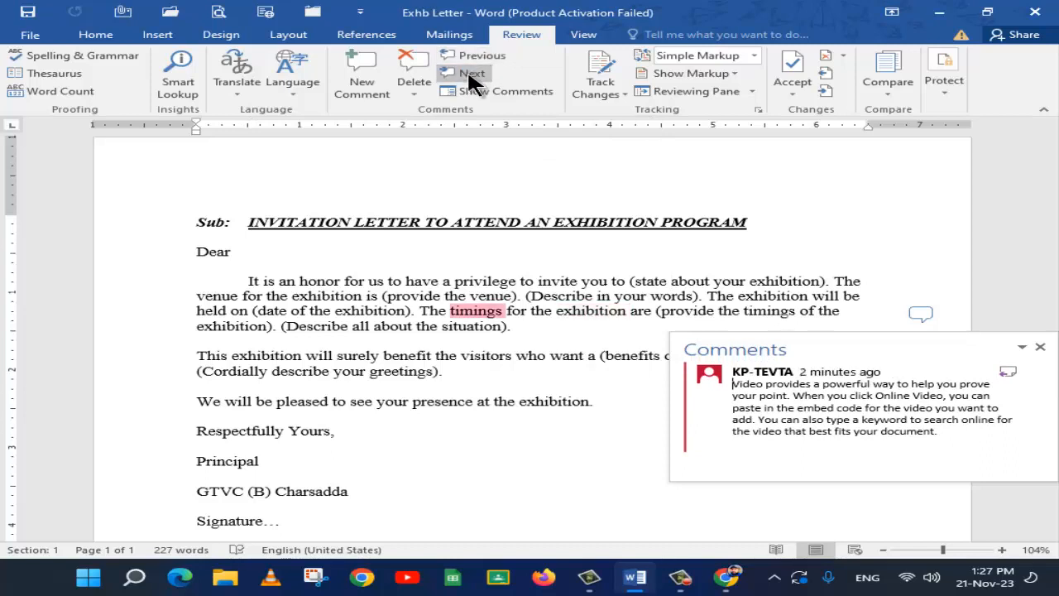
Delete all comments in the document at once
{"action": "left_click", "coordinate": [410, 84]}
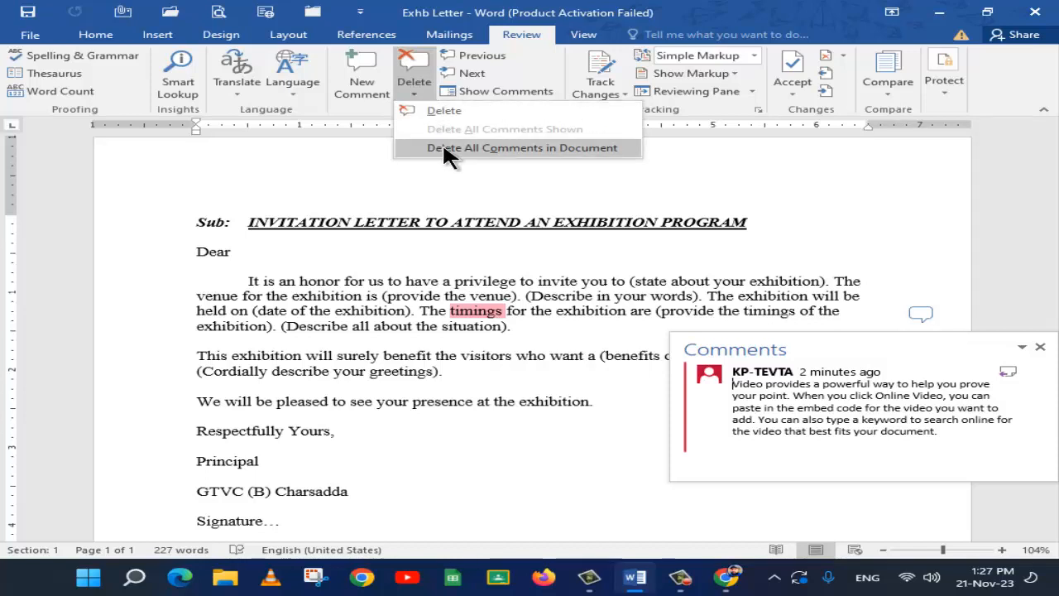
{"action": "left_click", "coordinate": [499, 147]}
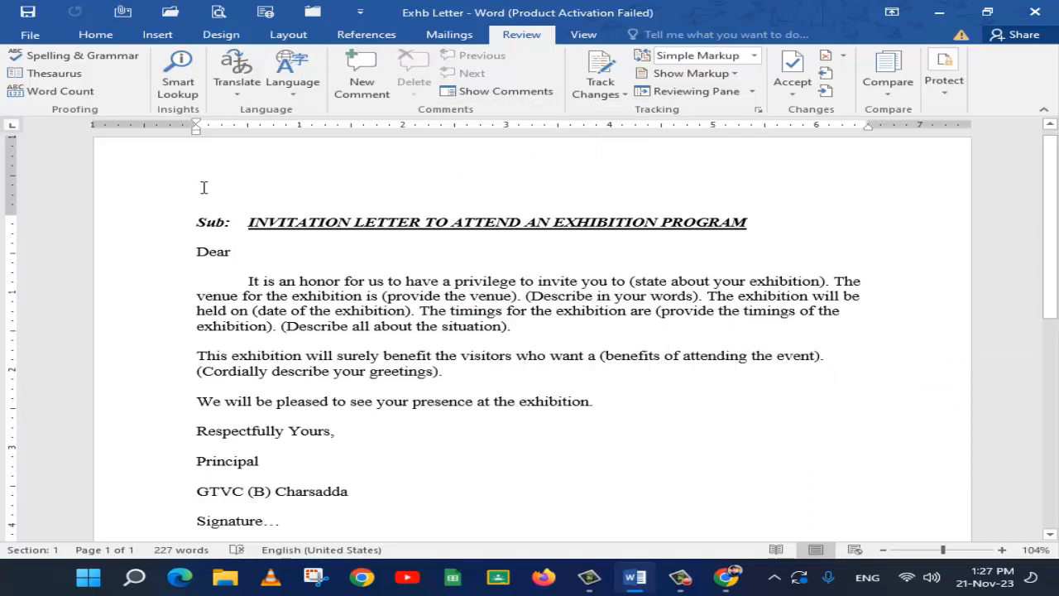